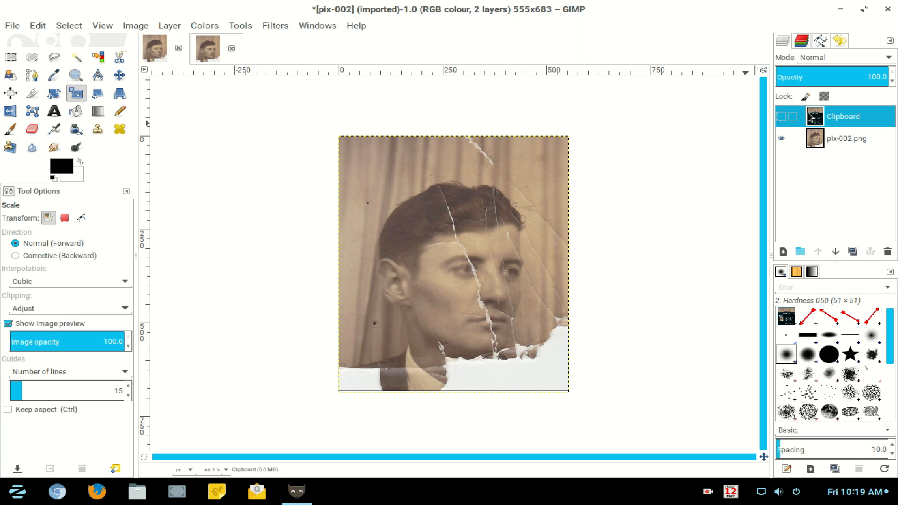
Show the Clipboard layer to read the damaged picture's image properties, and hide it again.
{"action": "left_click", "coordinate": [782, 117]}
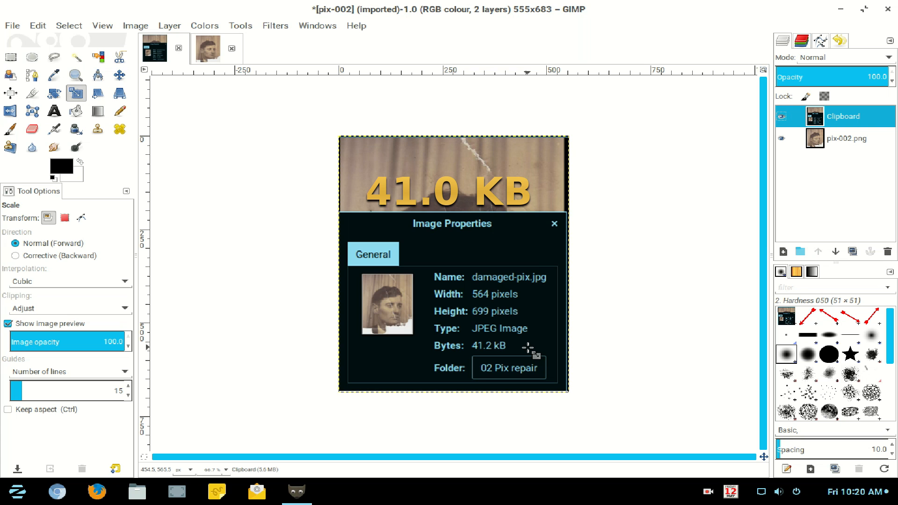
{"action": "left_click", "coordinate": [782, 117]}
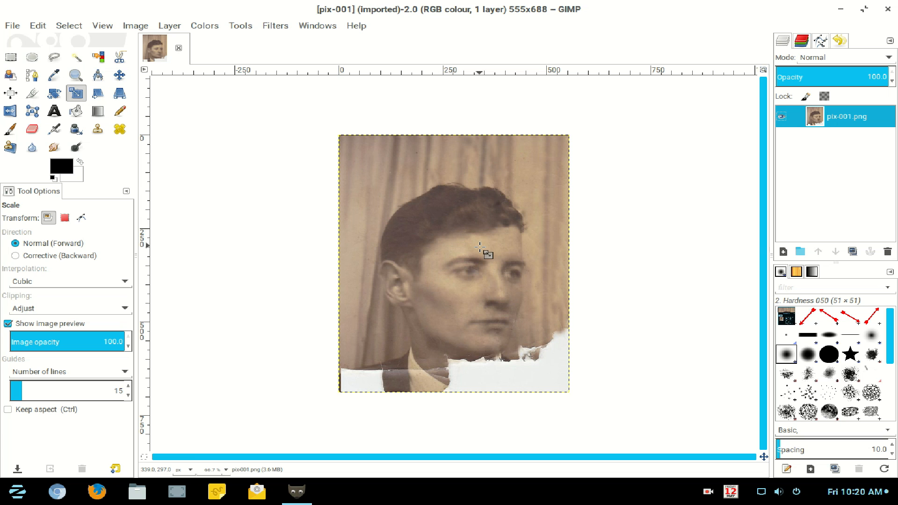
Activate the Clone tool for pix-001 and enlarge its Hardness 050 brush to size 53.
{"action": "key", "text": "1"}
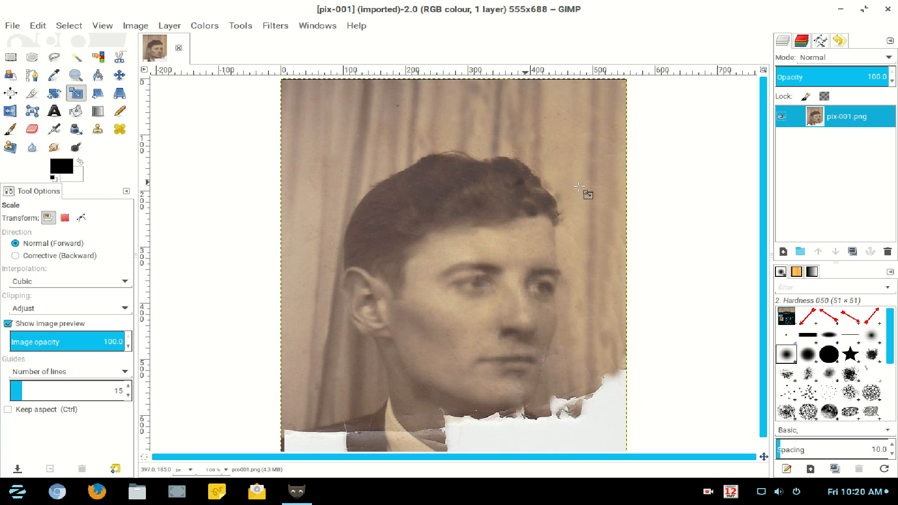
{"action": "scroll", "coordinate": [762, 258], "scroll_direction": "down", "scroll_amount": 1}
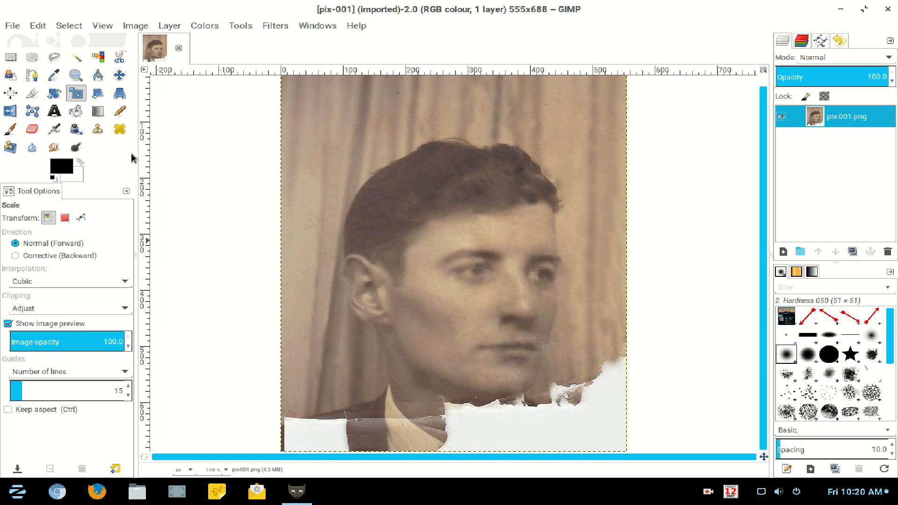
{"action": "left_click", "coordinate": [102, 136]}
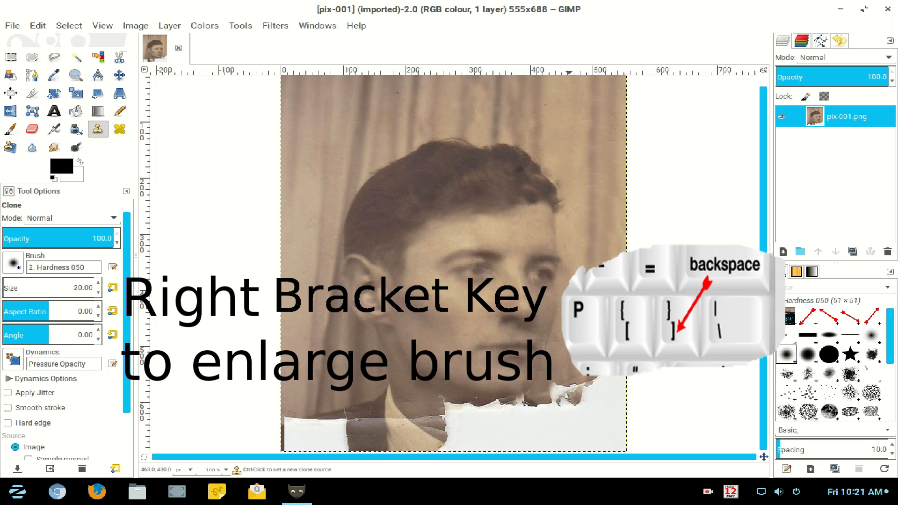
{"action": "key", "text": "bracketright"}
{"action": "key", "text": "bracketright"}
{"action": "key", "text": "bracketright"}
{"action": "key", "text": "bracketright"}
{"action": "key", "text": "bracketright"}
{"action": "key", "text": "bracketright"}
{"action": "key", "text": "bracketright"}
{"action": "key", "text": "bracketright"}
{"action": "key", "text": "bracketright"}
{"action": "key", "text": "bracketright"}
{"action": "key", "text": "bracketright"}
{"action": "key", "text": "bracketright"}
{"action": "key", "text": "bracketright"}
{"action": "key", "text": "bracketright"}
{"action": "key", "text": "bracketright"}
{"action": "key", "text": "bracketright"}
{"action": "key", "text": "bracketright"}
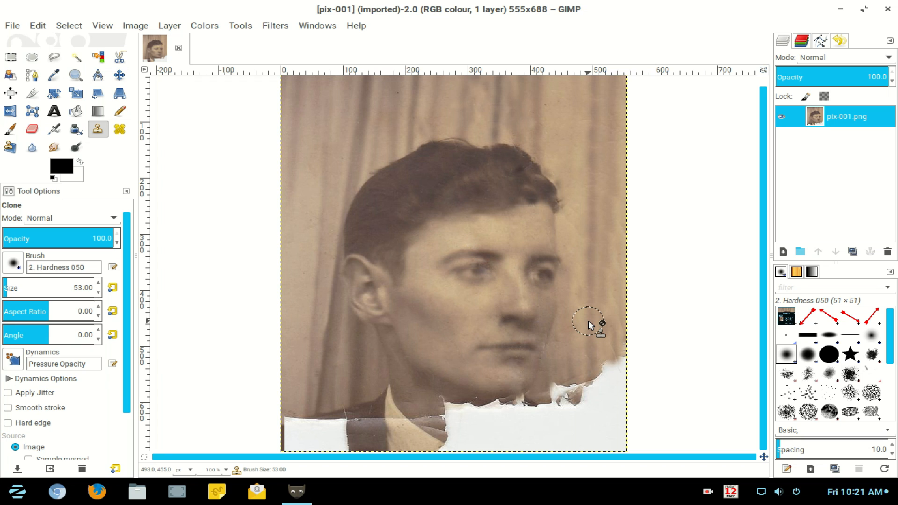
Sample the curtain to the right of the chin and clone it straight down over the torn white area as a vertical fold.
{"action": "left_click", "coordinate": [589, 321], "text": "ctrl"}
{"action": "left_click", "coordinate": [589, 385]}
{"action": "left_click", "coordinate": [591, 384]}
{"action": "left_click", "coordinate": [590, 388]}
{"action": "left_click", "coordinate": [589, 394]}
{"action": "left_click", "coordinate": [588, 400]}
{"action": "left_click", "coordinate": [587, 407]}
{"action": "left_click", "coordinate": [589, 425]}
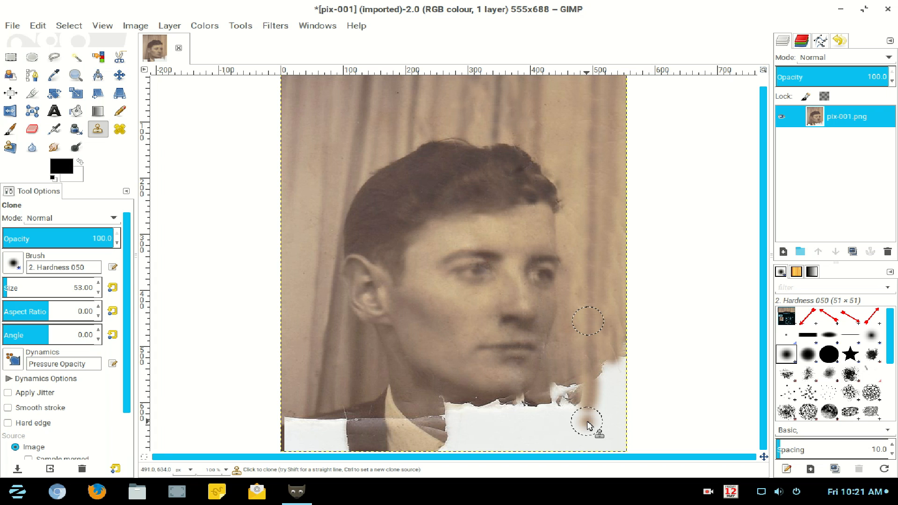
{"action": "left_click", "coordinate": [592, 427]}
{"action": "left_click", "coordinate": [590, 428]}
{"action": "left_click", "coordinate": [590, 411]}
{"action": "left_click", "coordinate": [589, 429]}
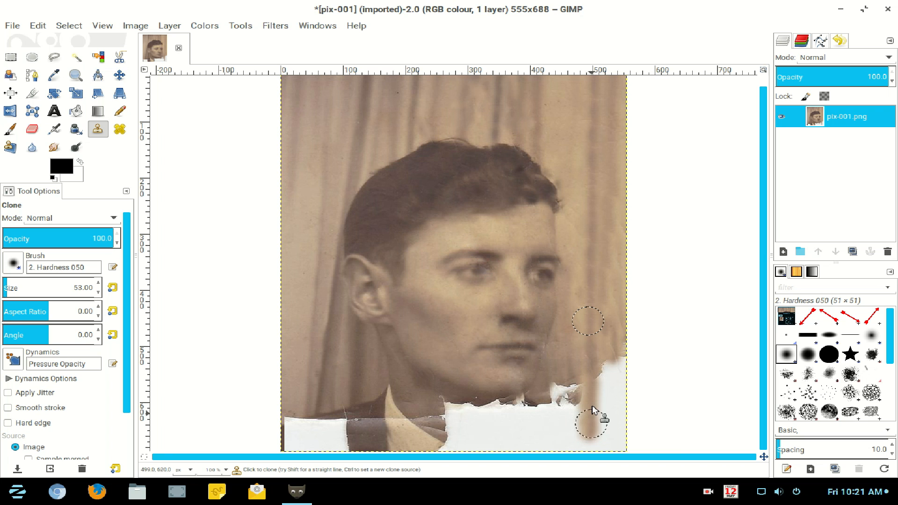
Clone curtain texture from beside the mouth over the torn paper edge just right of the chin.
{"action": "left_click", "coordinate": [565, 343], "text": "ctrl"}
{"action": "left_click", "coordinate": [561, 385]}
{"action": "left_click", "coordinate": [560, 387]}
{"action": "left_click", "coordinate": [562, 396]}
{"action": "left_click", "coordinate": [560, 400]}
{"action": "left_click", "coordinate": [555, 411]}
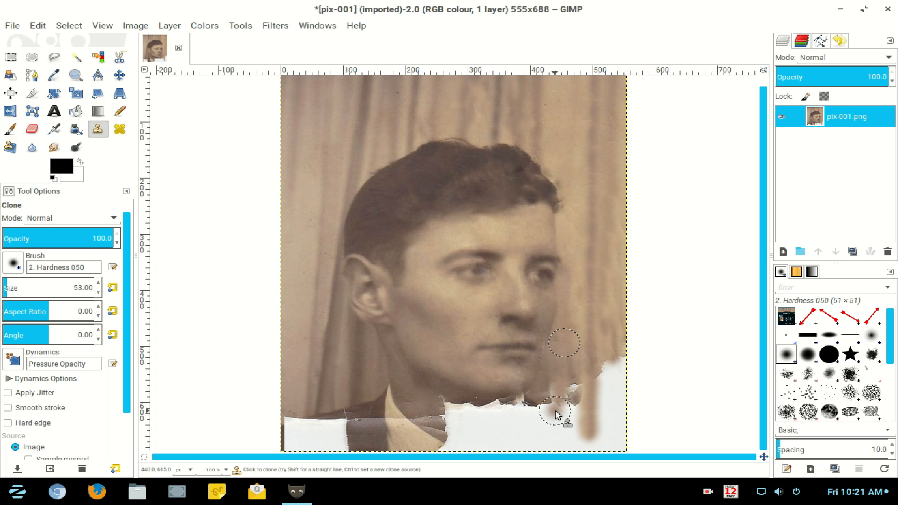
{"action": "left_click", "coordinate": [574, 385]}
{"action": "left_click", "coordinate": [576, 392]}
{"action": "left_click", "coordinate": [572, 397]}
Clone curtain texture sampled near the photo's right edge down over the torn white lower-right corner.
{"action": "left_click", "coordinate": [612, 333], "text": "ctrl"}
{"action": "left_click", "coordinate": [616, 365]}
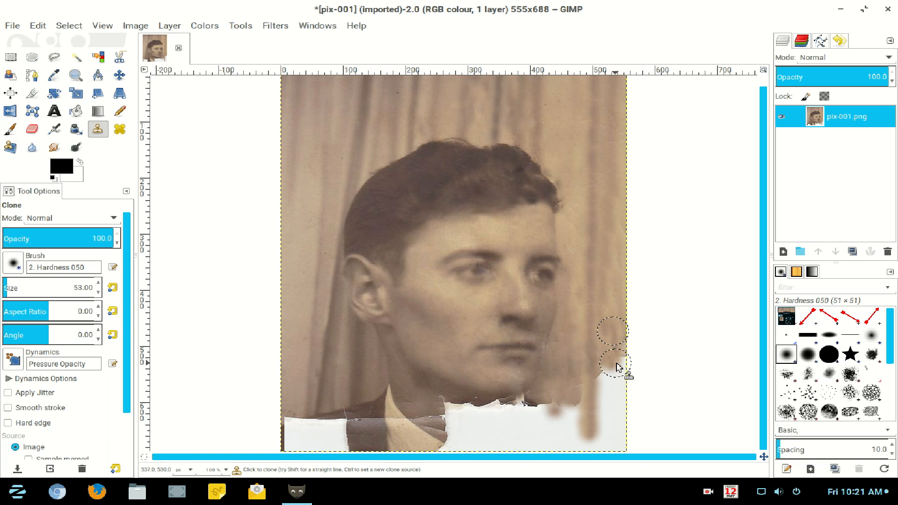
{"action": "left_click", "coordinate": [624, 363]}
{"action": "left_click", "coordinate": [604, 371]}
{"action": "left_click", "coordinate": [610, 374]}
{"action": "left_click", "coordinate": [619, 376]}
{"action": "left_click", "coordinate": [616, 394]}
{"action": "left_click", "coordinate": [604, 394]}
{"action": "left_click_drag", "start_coordinate": [604, 394], "coordinate": [604, 421]}
{"action": "left_click", "coordinate": [616, 403]}
{"action": "left_click", "coordinate": [620, 411]}
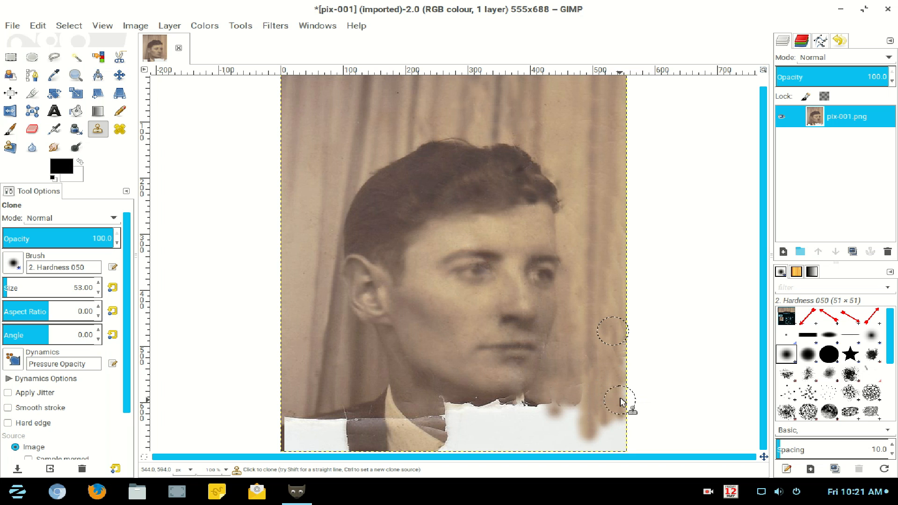
{"action": "left_click", "coordinate": [622, 424]}
{"action": "left_click", "coordinate": [622, 436]}
{"action": "left_click", "coordinate": [622, 434]}
{"action": "left_click", "coordinate": [616, 424]}
Sample the repaired curtain beside the chin and clone it along the ragged tear towards the neck.
{"action": "left_click", "coordinate": [571, 368], "text": "ctrl"}
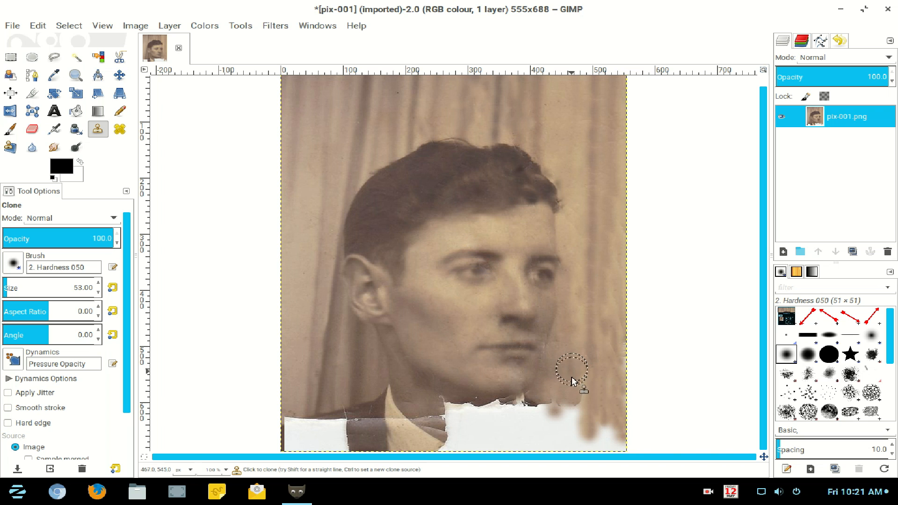
{"action": "left_click", "coordinate": [568, 410]}
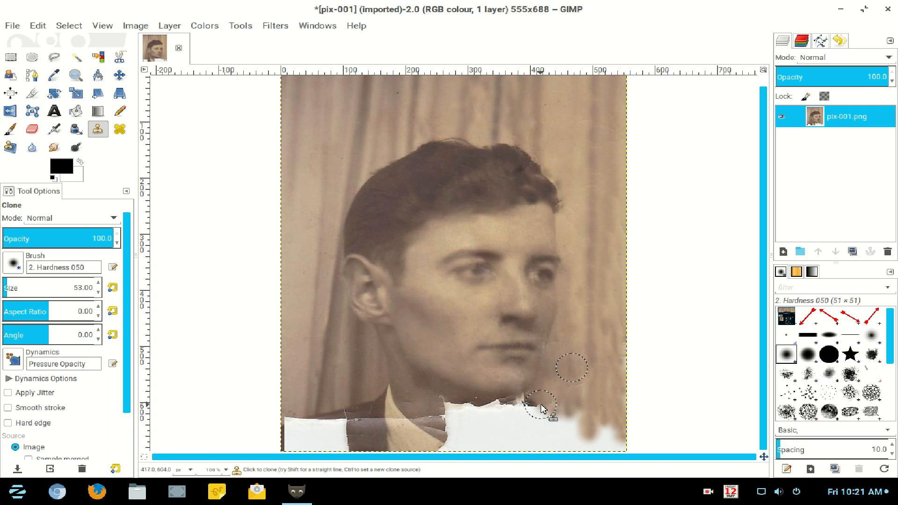
{"action": "mouse_move", "coordinate": [537, 411]}
{"action": "left_mouse_down"}
{"action": "mouse_move", "coordinate": [561, 420]}
{"action": "mouse_move", "coordinate": [574, 412]}
{"action": "mouse_move", "coordinate": [611, 436]}
{"action": "left_mouse_up"}
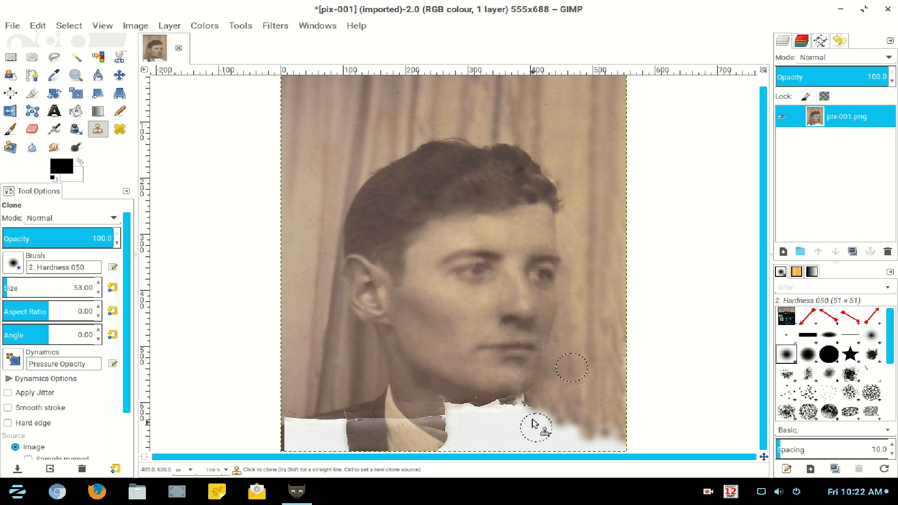
{"action": "mouse_move", "coordinate": [528, 407]}
{"action": "left_mouse_down"}
{"action": "mouse_move", "coordinate": [510, 415]}
{"action": "mouse_move", "coordinate": [534, 416]}
{"action": "mouse_move", "coordinate": [511, 427]}
{"action": "left_mouse_up"}
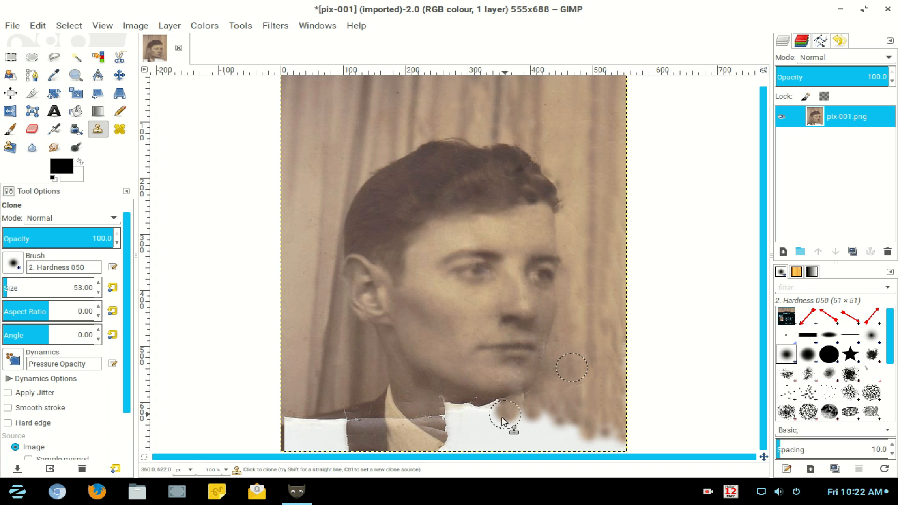
Clone shadowed neck skin over the torn area below the chin and the crease beside the light collar.
{"action": "left_click", "coordinate": [412, 394], "text": "ctrl"}
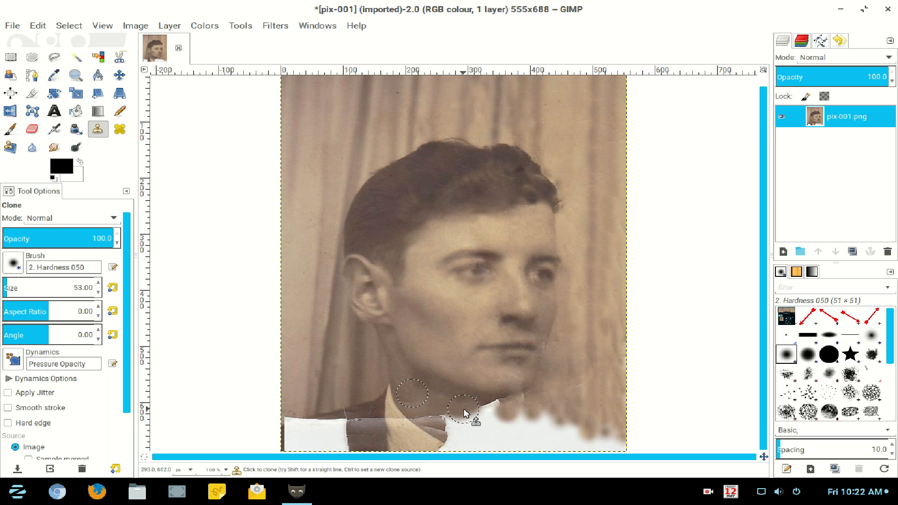
{"action": "left_click_drag", "start_coordinate": [442, 422], "coordinate": [453, 416]}
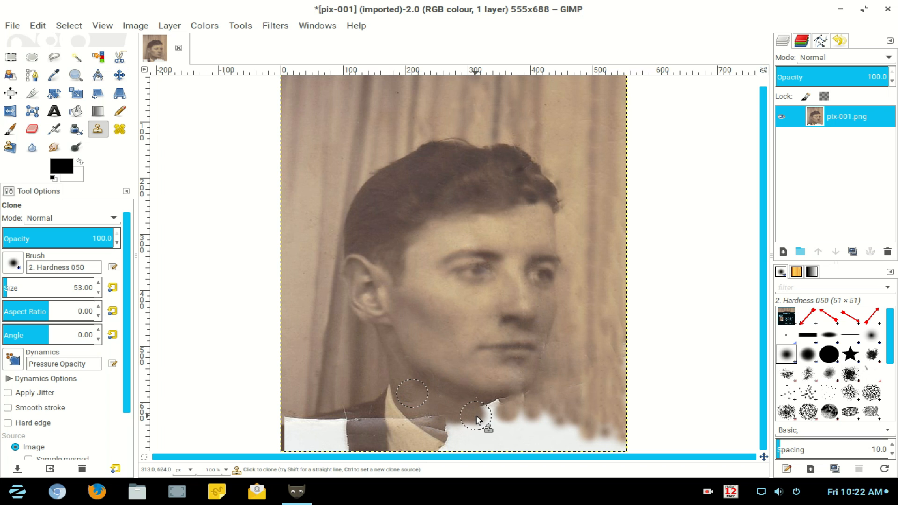
{"action": "left_click", "coordinate": [473, 431]}
{"action": "left_click", "coordinate": [473, 436]}
{"action": "mouse_move", "coordinate": [472, 442]}
{"action": "left_mouse_down"}
{"action": "mouse_move", "coordinate": [452, 424]}
{"action": "mouse_move", "coordinate": [464, 423]}
{"action": "mouse_move", "coordinate": [427, 423]}
{"action": "left_mouse_up"}
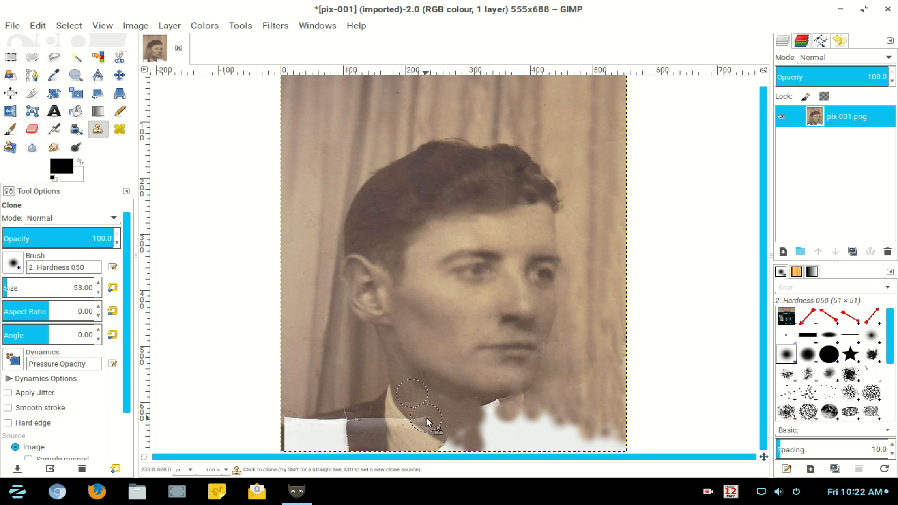
{"action": "left_click", "coordinate": [419, 415]}
{"action": "left_click", "coordinate": [417, 421]}
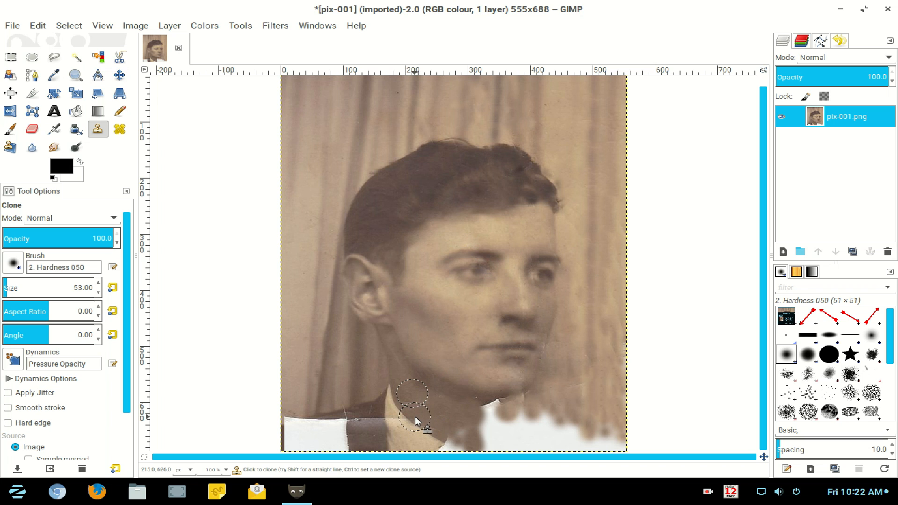
{"action": "mouse_move", "coordinate": [459, 437]}
{"action": "left_mouse_down"}
{"action": "mouse_move", "coordinate": [460, 450]}
{"action": "mouse_move", "coordinate": [450, 445]}
{"action": "mouse_move", "coordinate": [463, 450]}
{"action": "mouse_move", "coordinate": [427, 431]}
{"action": "mouse_move", "coordinate": [502, 407]}
{"action": "mouse_move", "coordinate": [489, 407]}
{"action": "mouse_move", "coordinate": [517, 412]}
{"action": "mouse_move", "coordinate": [481, 426]}
{"action": "mouse_move", "coordinate": [529, 417]}
{"action": "left_mouse_up"}
{"action": "left_click", "coordinate": [448, 445]}
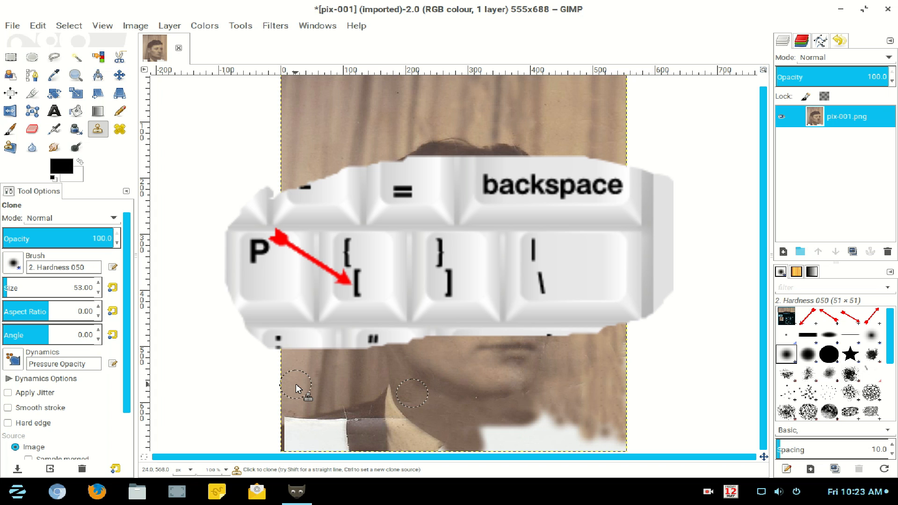
Reduce the Clone brush to size 22 and clone curtain over the torn edge at the photo's left border above the shoulder.
{"action": "key", "text": "bracketleft"}
{"action": "key", "text": "bracketleft"}
{"action": "key", "text": "bracketleft"}
{"action": "key", "text": "bracketleft"}
{"action": "key", "text": "bracketleft"}
{"action": "key", "text": "bracketleft"}
{"action": "key", "text": "bracketleft"}
{"action": "key", "text": "bracketleft"}
{"action": "key", "text": "bracketleft"}
{"action": "key", "text": "bracketleft"}
{"action": "key", "text": "bracketleft"}
{"action": "key", "text": "bracketleft"}
{"action": "key", "text": "bracketleft"}
{"action": "key", "text": "bracketleft"}
{"action": "key", "text": "bracketleft"}
{"action": "key", "text": "bracketleft"}
{"action": "key", "text": "bracketleft"}
{"action": "key", "text": "bracketleft"}
{"action": "key", "text": "bracketleft"}
{"action": "key", "text": "bracketleft"}
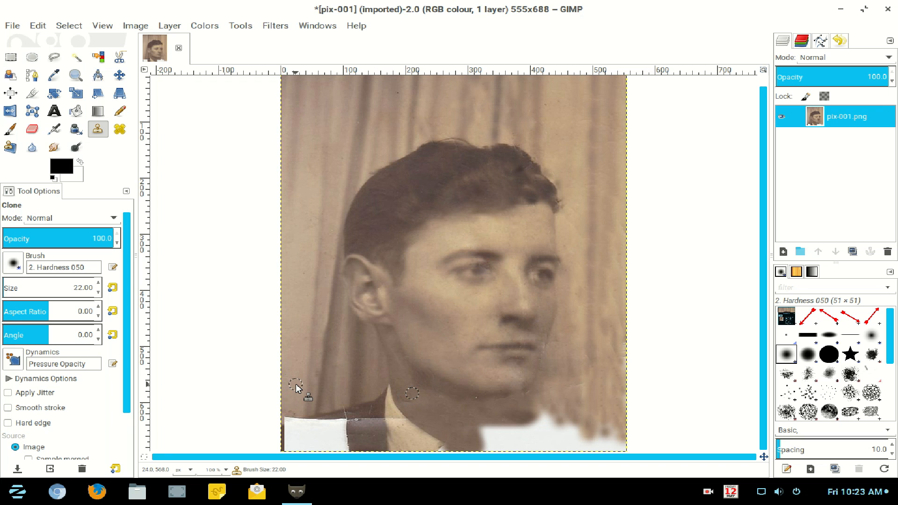
{"action": "left_click", "coordinate": [296, 385], "text": "ctrl"}
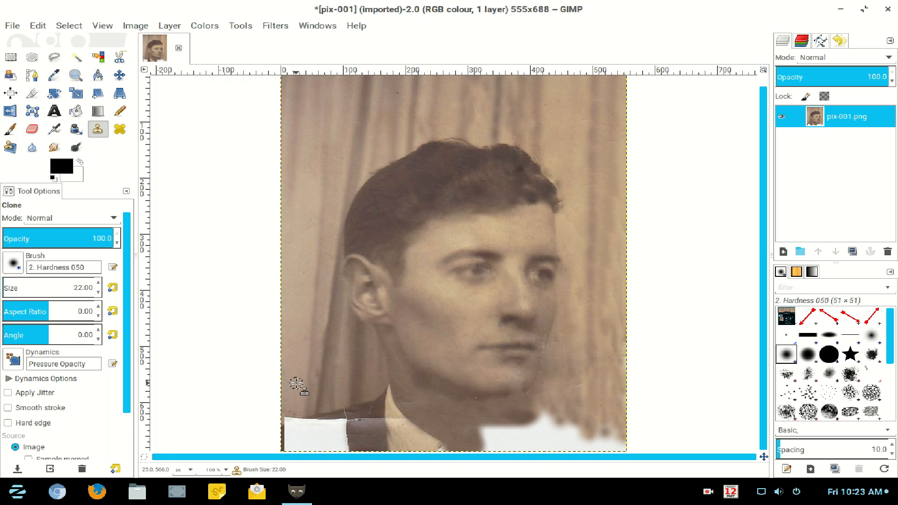
{"action": "left_click", "coordinate": [289, 417]}
{"action": "left_click_drag", "start_coordinate": [286, 420], "coordinate": [293, 419]}
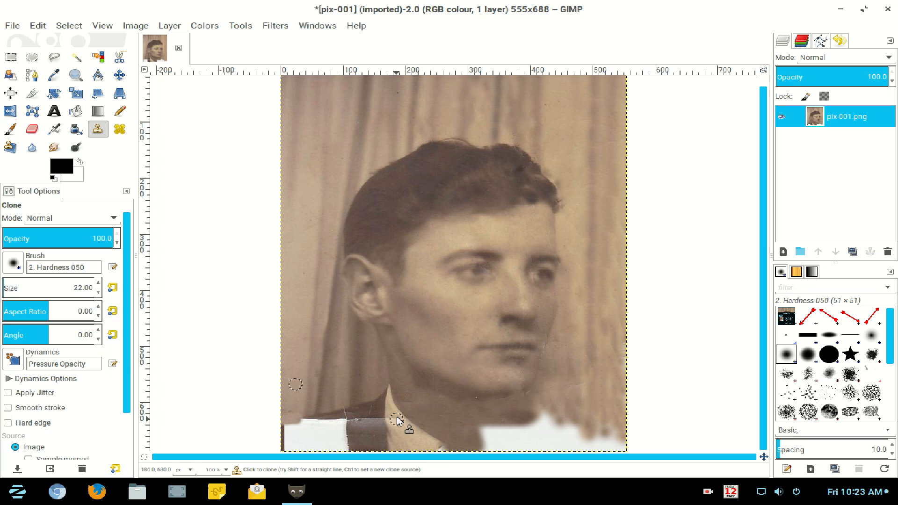
Activate the Heal tool with brush size 14 and sample the light collar as the heal source.
{"action": "left_click", "coordinate": [120, 132]}
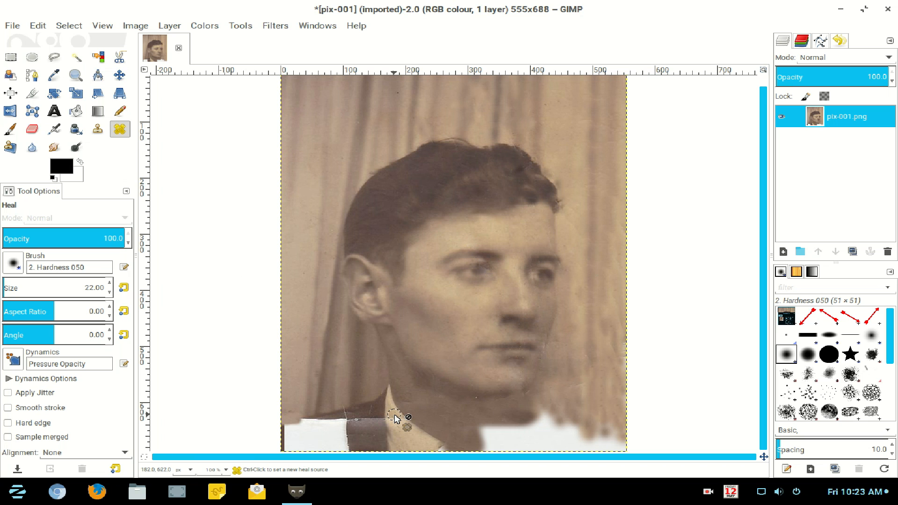
{"action": "key", "text": "bracketleft"}
{"action": "key", "text": "bracketleft"}
{"action": "key", "text": "bracketleft"}
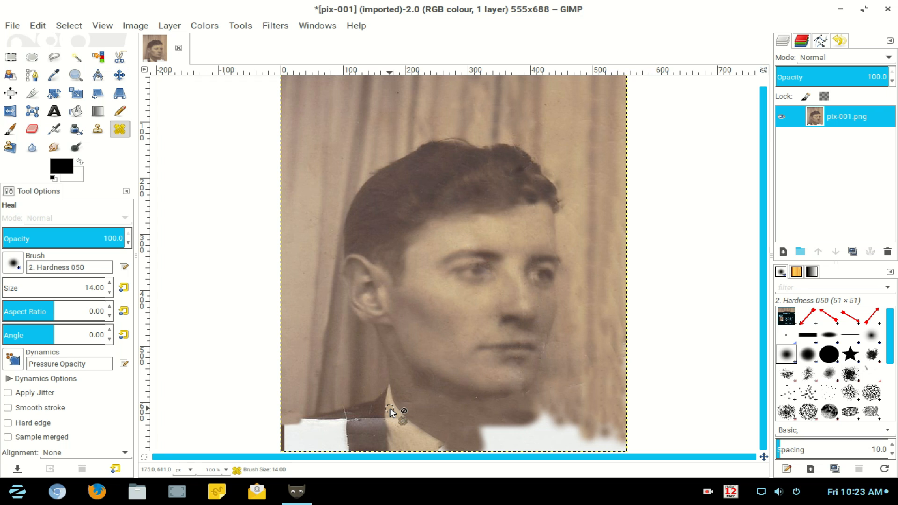
{"action": "left_click", "coordinate": [391, 408], "text": "ctrl"}
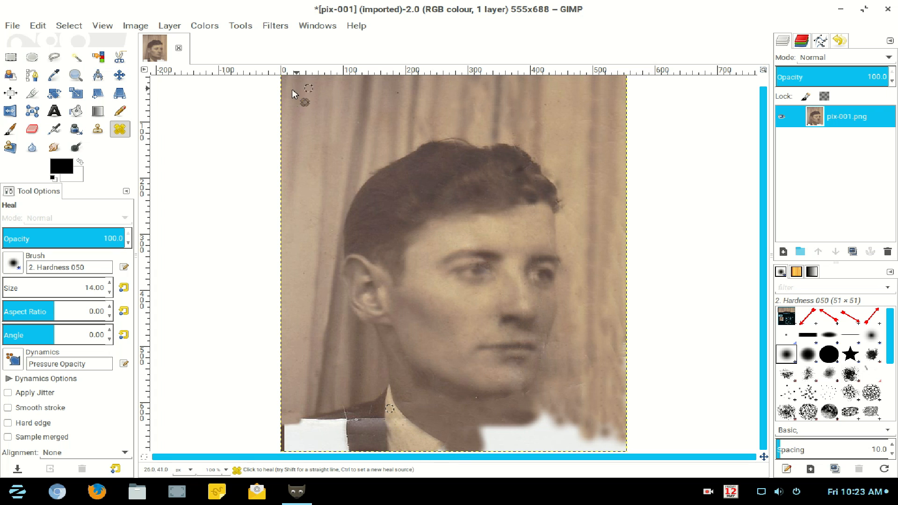
Outline the jacket shoulder and its missing white patch, from the collar tip to the photo's lower-left corner, as a closed Free Select selection.
{"action": "left_click", "coordinate": [55, 59]}
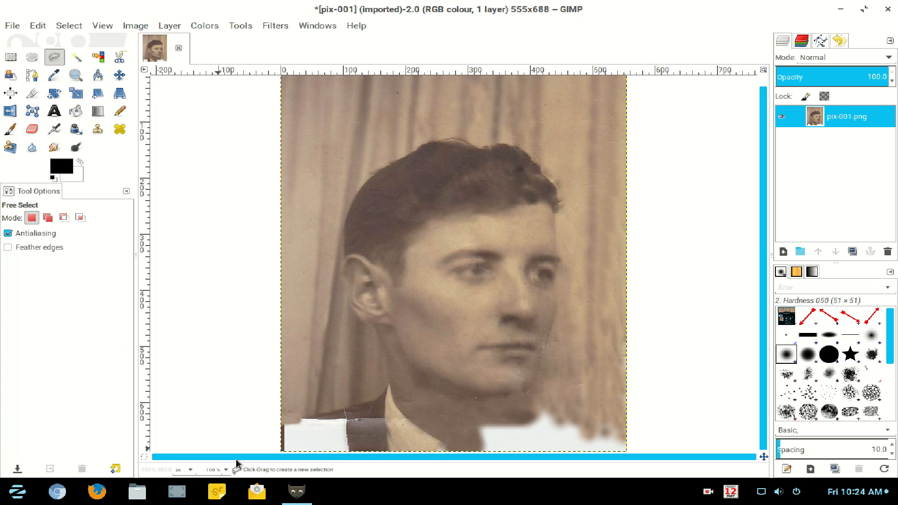
{"action": "left_click", "coordinate": [386, 387]}
{"action": "left_click", "coordinate": [377, 398]}
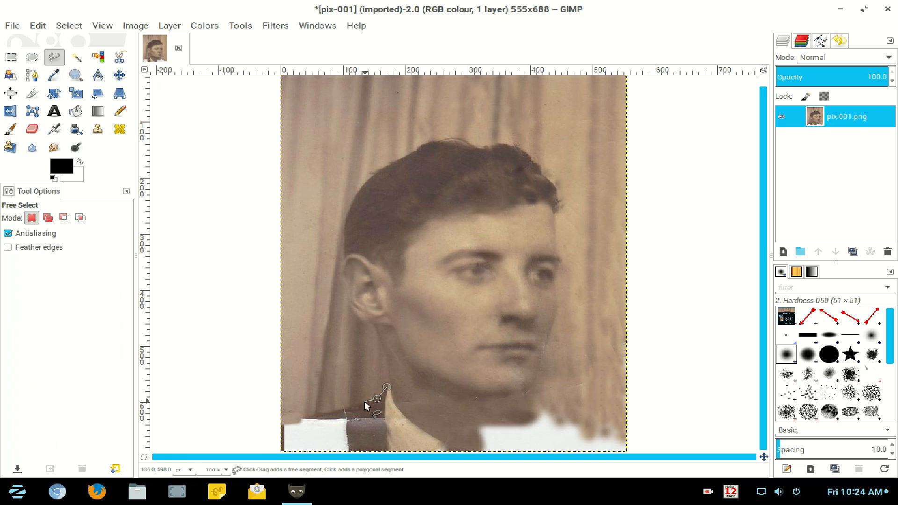
{"action": "left_click", "coordinate": [355, 407]}
{"action": "left_click", "coordinate": [328, 414]}
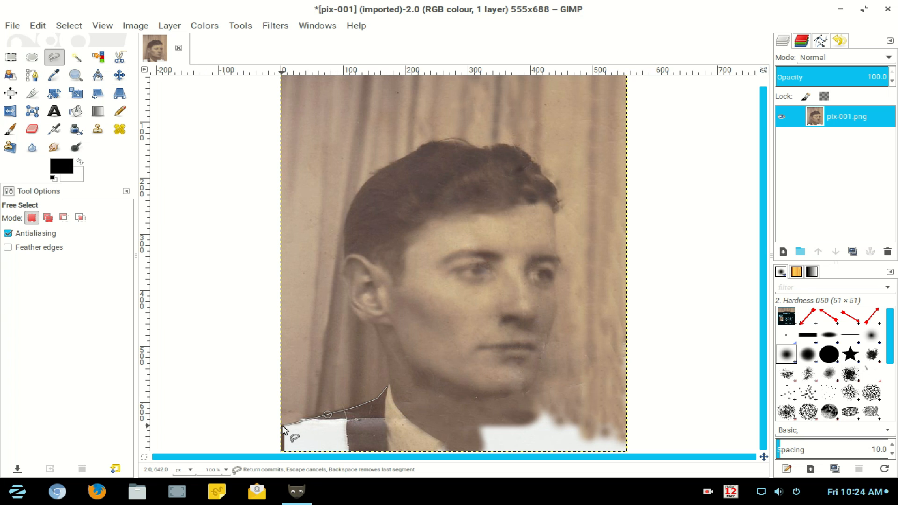
{"action": "left_click", "coordinate": [282, 426]}
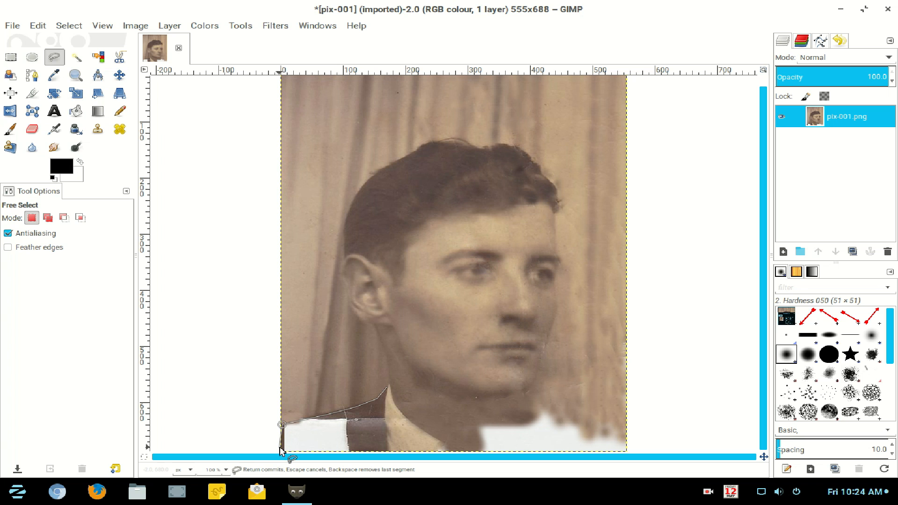
{"action": "left_click", "coordinate": [281, 451]}
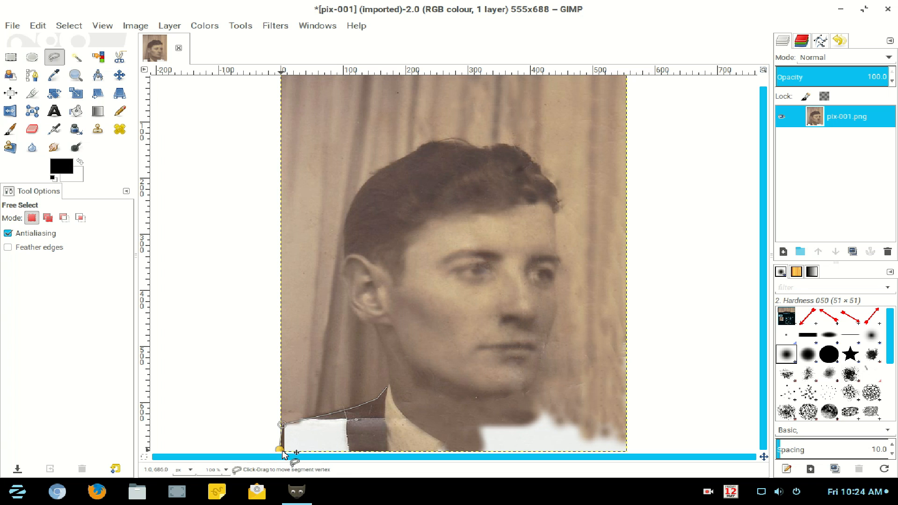
{"action": "left_click", "coordinate": [387, 449]}
{"action": "left_click", "coordinate": [384, 425]}
{"action": "left_click", "coordinate": [384, 412]}
{"action": "left_click", "coordinate": [384, 404]}
{"action": "left_click", "coordinate": [387, 388]}
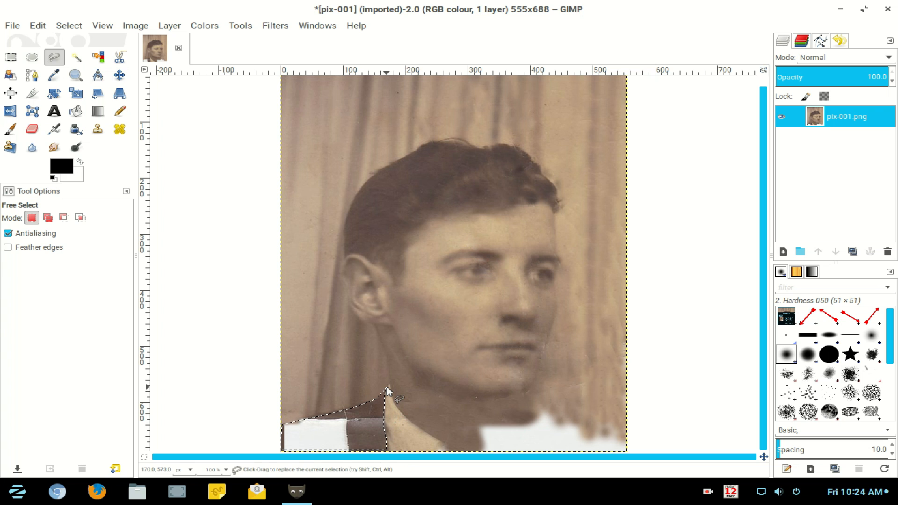
Pick the jacket's dark brown as foreground colour, bucket-fill the whole shoulder selection with it, and clear the selection.
{"action": "key", "text": "o"}
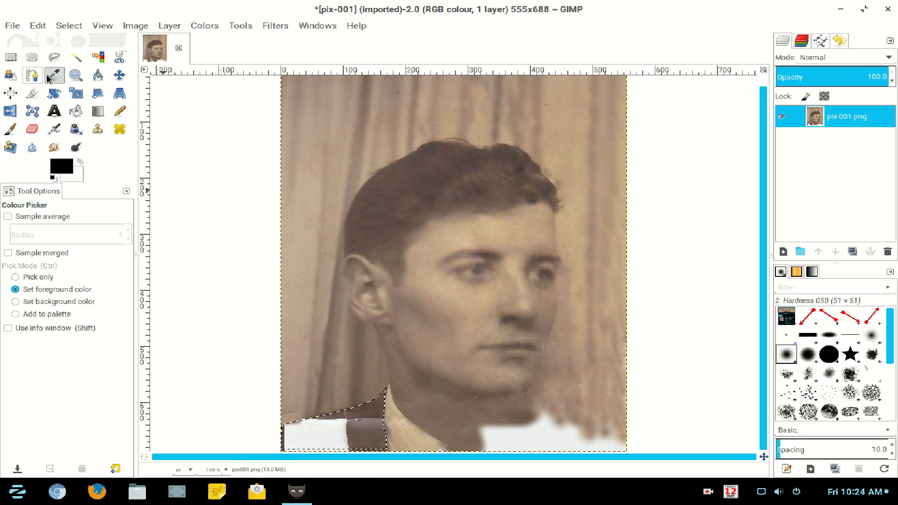
{"action": "left_click", "coordinate": [367, 406]}
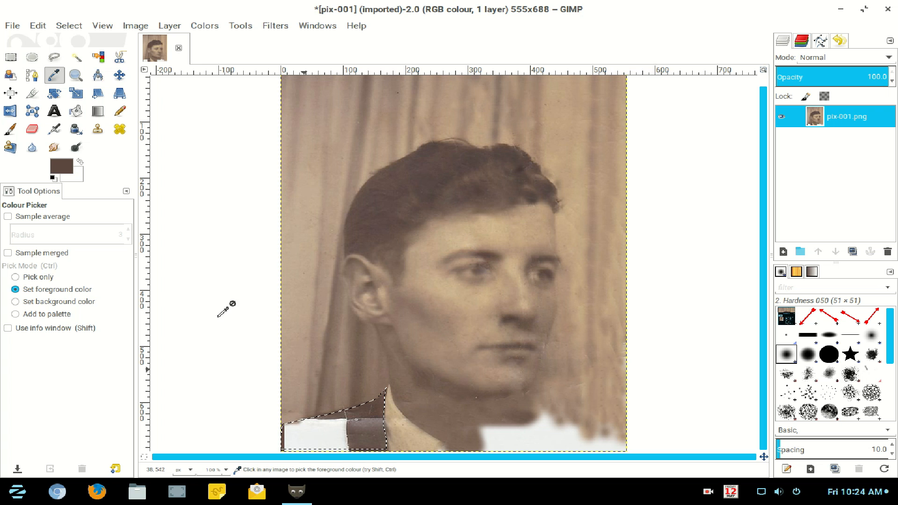
{"action": "left_click", "coordinate": [79, 117]}
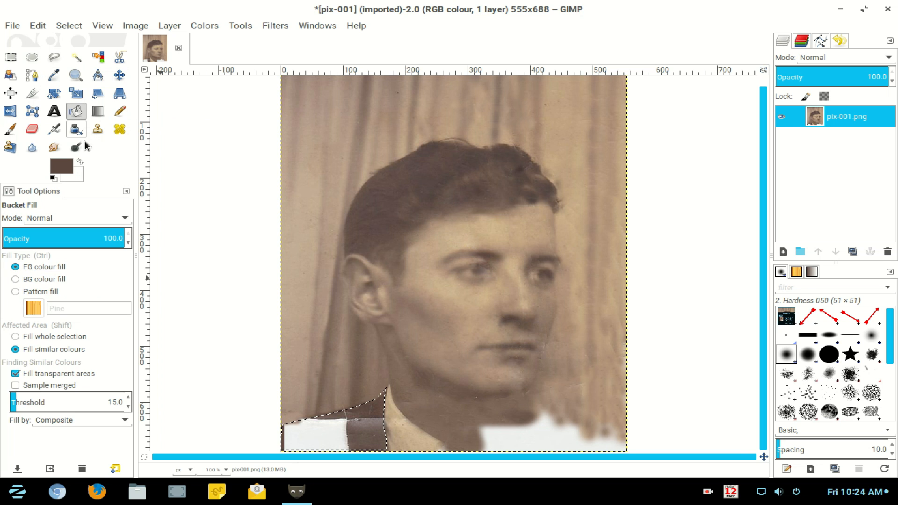
{"action": "left_click", "coordinate": [29, 338]}
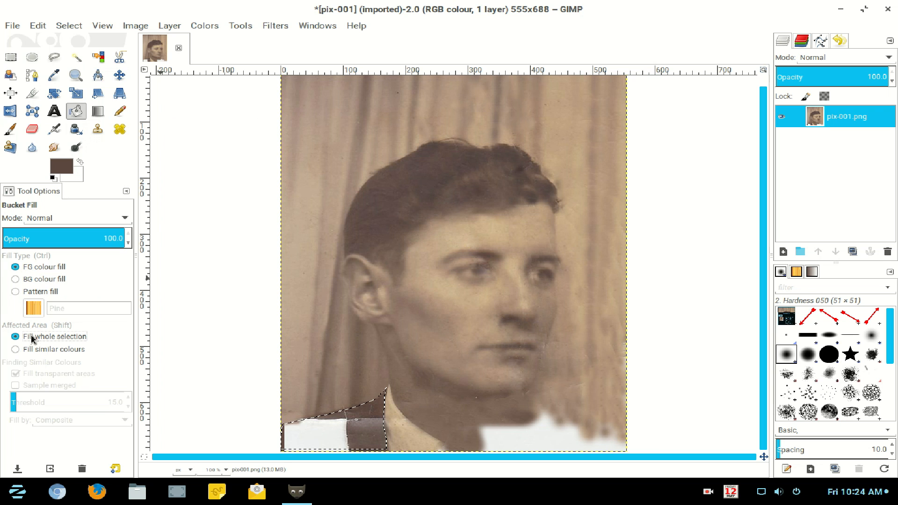
{"action": "left_click", "coordinate": [351, 429]}
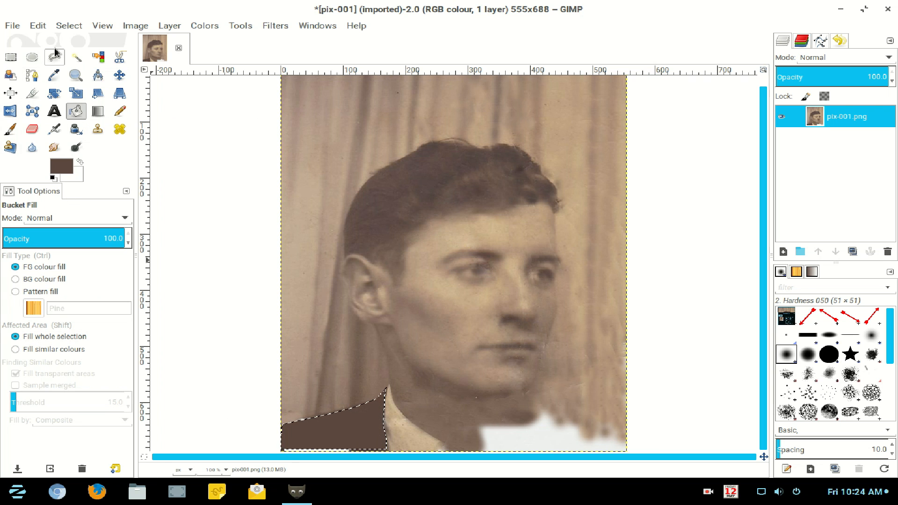
{"action": "left_click", "coordinate": [69, 27]}
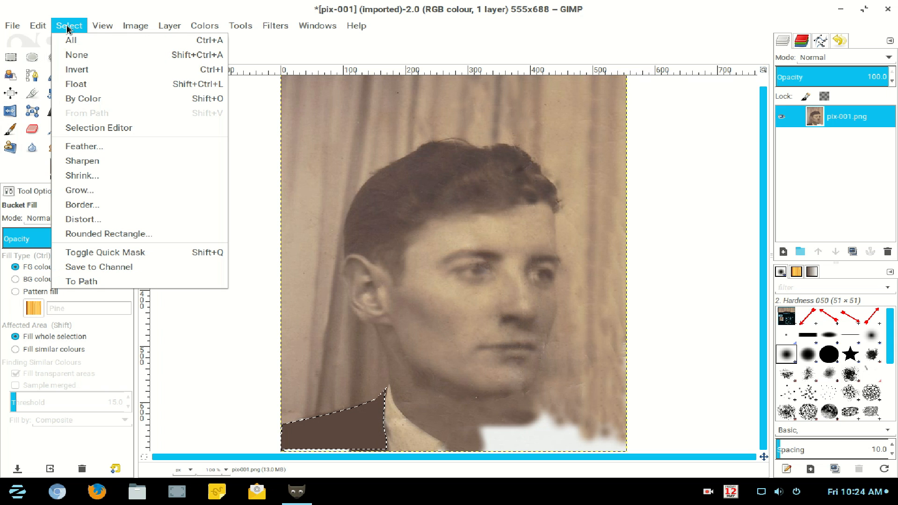
{"action": "left_click", "coordinate": [70, 55]}
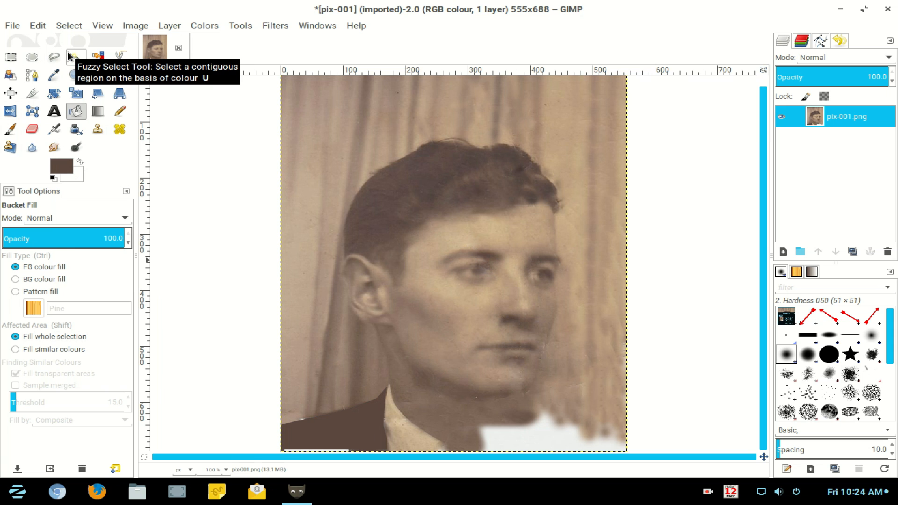
Outline the filled jacket shoulder, light collar and adjoining neck down to the photo's lower edge as a closed Free Select selection.
{"action": "left_click", "coordinate": [120, 74]}
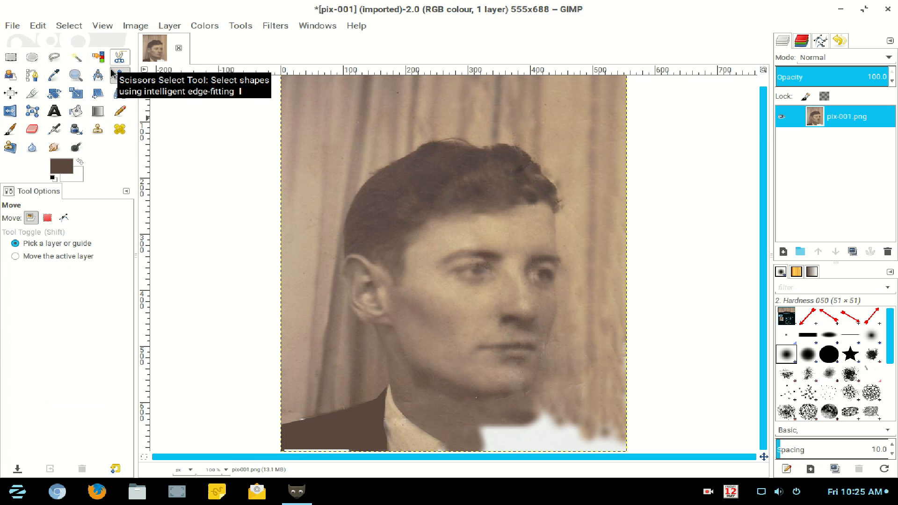
{"action": "left_click", "coordinate": [55, 59]}
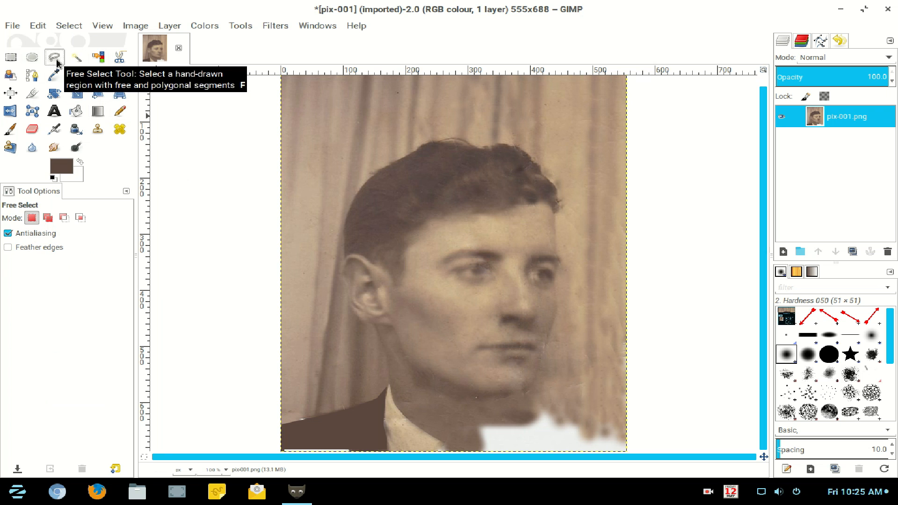
{"action": "left_click", "coordinate": [388, 364]}
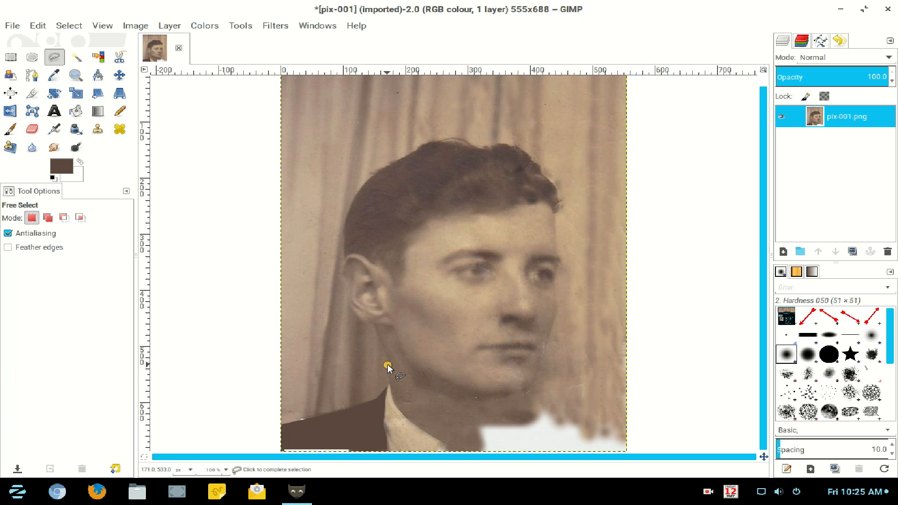
{"action": "left_click", "coordinate": [417, 392]}
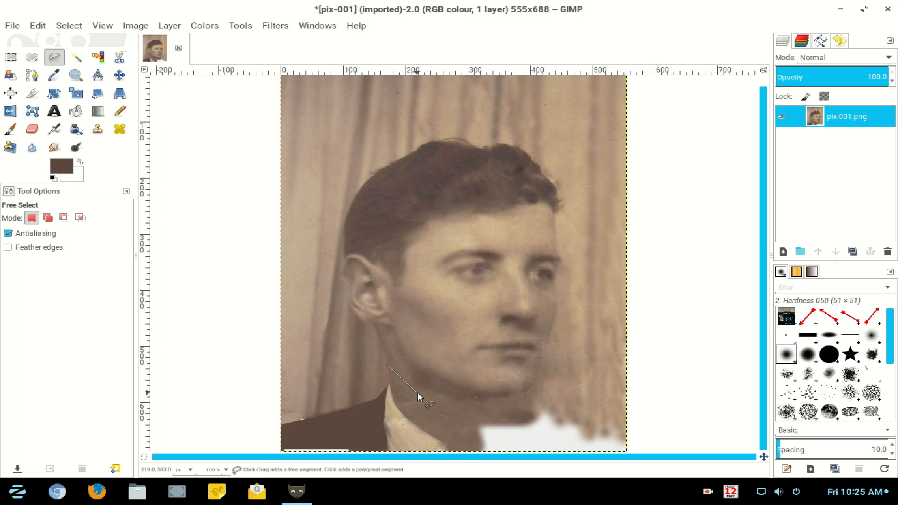
{"action": "left_click", "coordinate": [468, 415]}
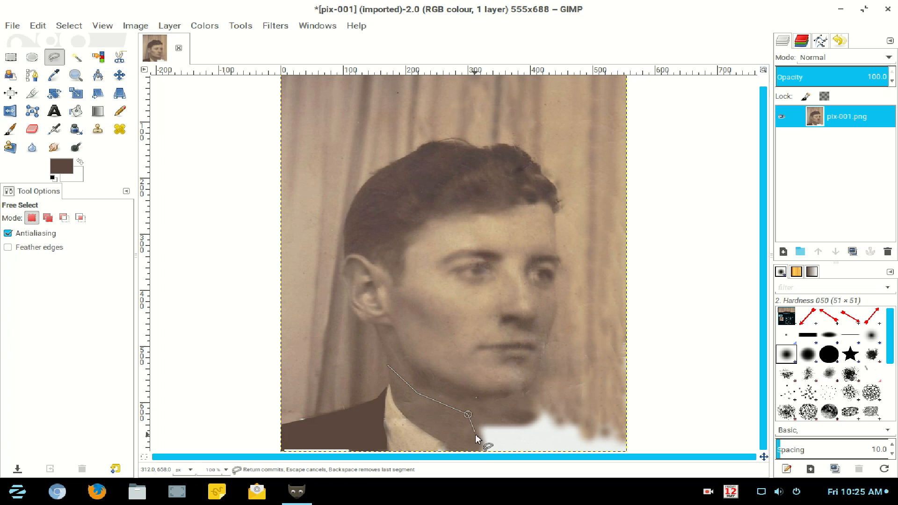
{"action": "left_click", "coordinate": [473, 451]}
{"action": "left_click", "coordinate": [281, 450]}
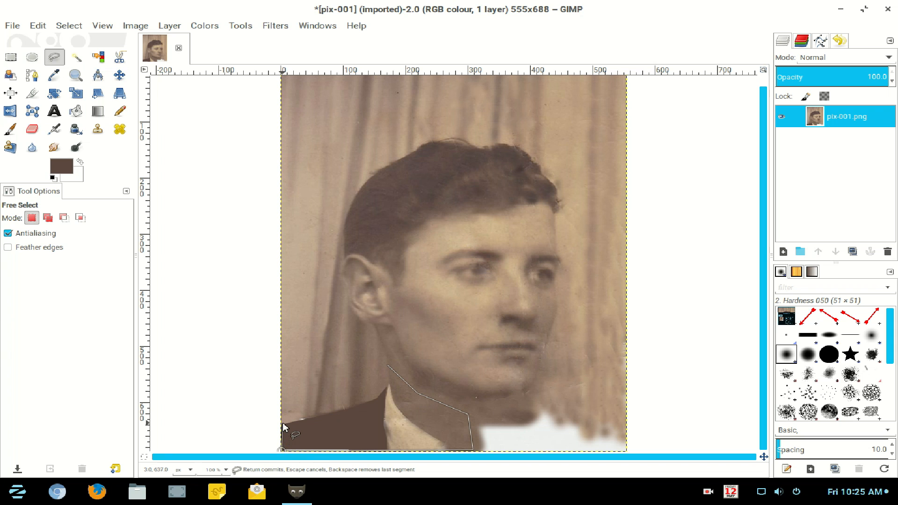
{"action": "left_click", "coordinate": [282, 424]}
{"action": "left_click", "coordinate": [335, 412]}
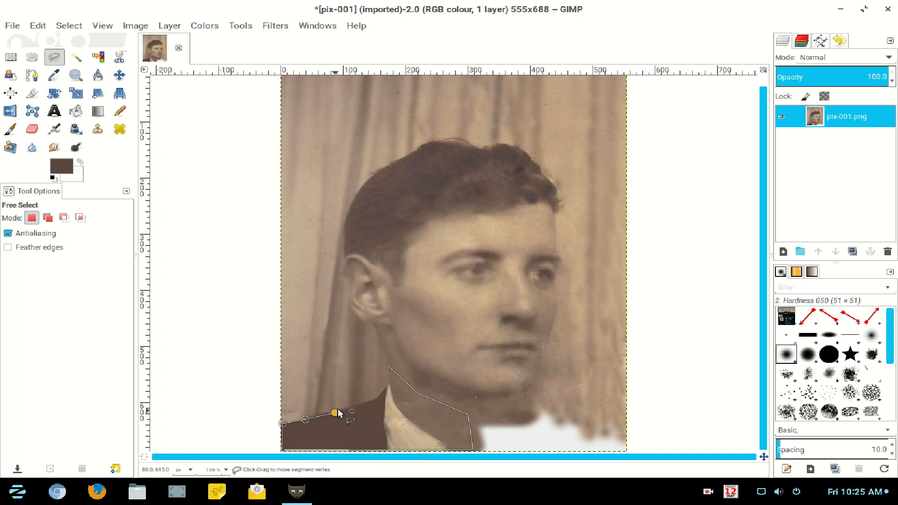
{"action": "left_click", "coordinate": [368, 402]}
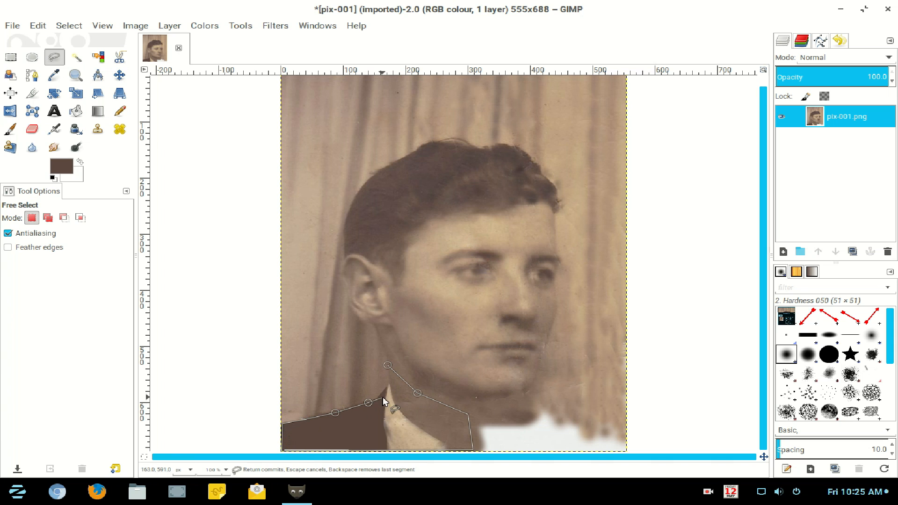
{"action": "left_click", "coordinate": [380, 393]}
{"action": "left_click", "coordinate": [385, 387]}
{"action": "left_click", "coordinate": [389, 380]}
{"action": "left_click", "coordinate": [387, 366]}
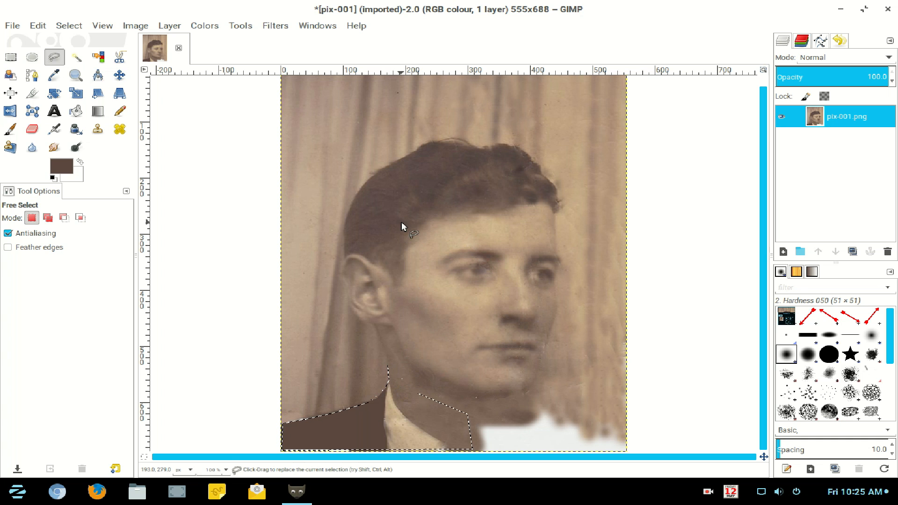
Copy the selected shoulder, collar and neck, paste them as a new layer, and clear the selection.
{"action": "left_click", "coordinate": [40, 28]}
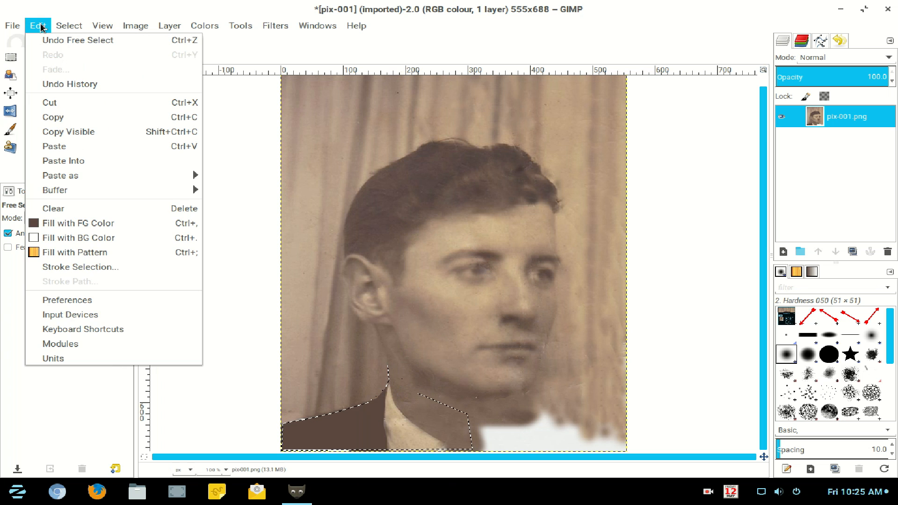
{"action": "left_click", "coordinate": [58, 117]}
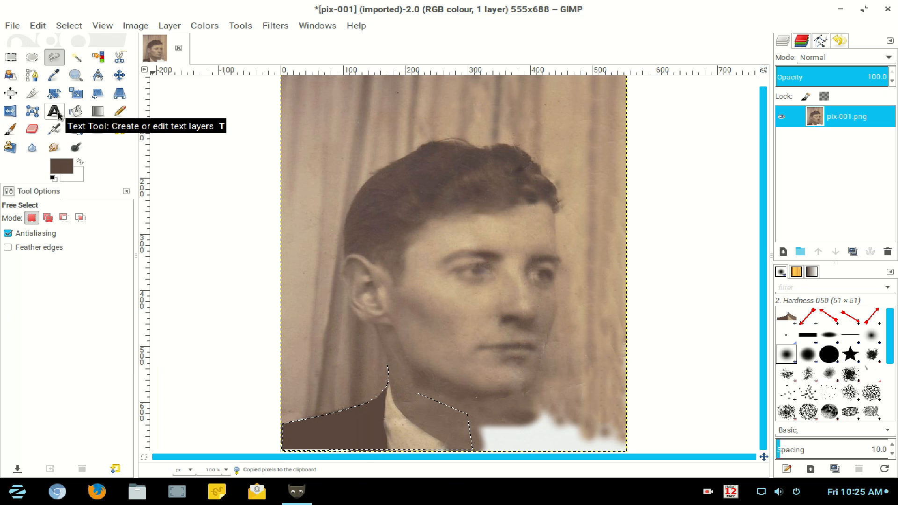
{"action": "left_click", "coordinate": [37, 27]}
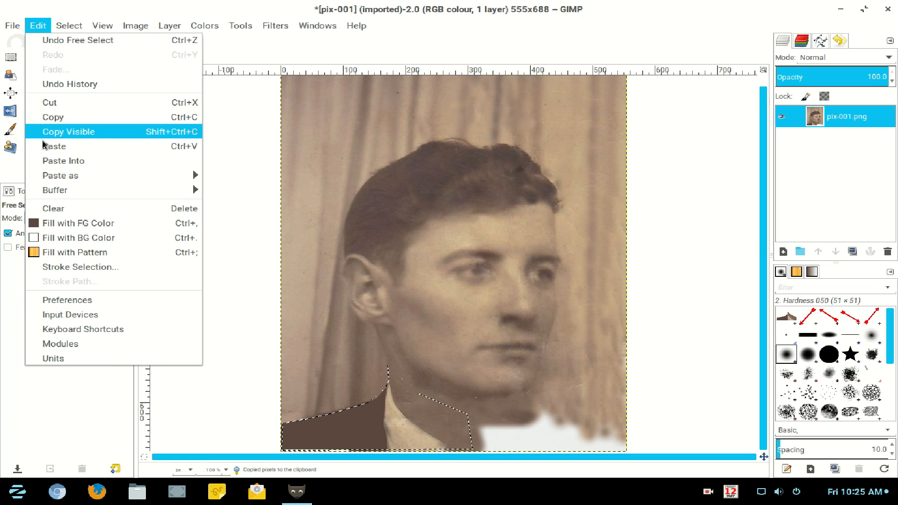
{"action": "mouse_move", "coordinate": [51, 177]}
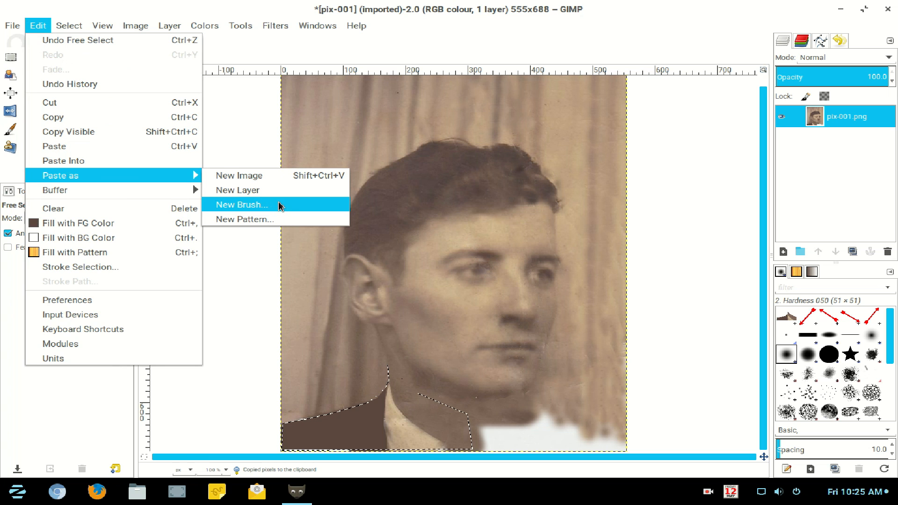
{"action": "left_click", "coordinate": [276, 191]}
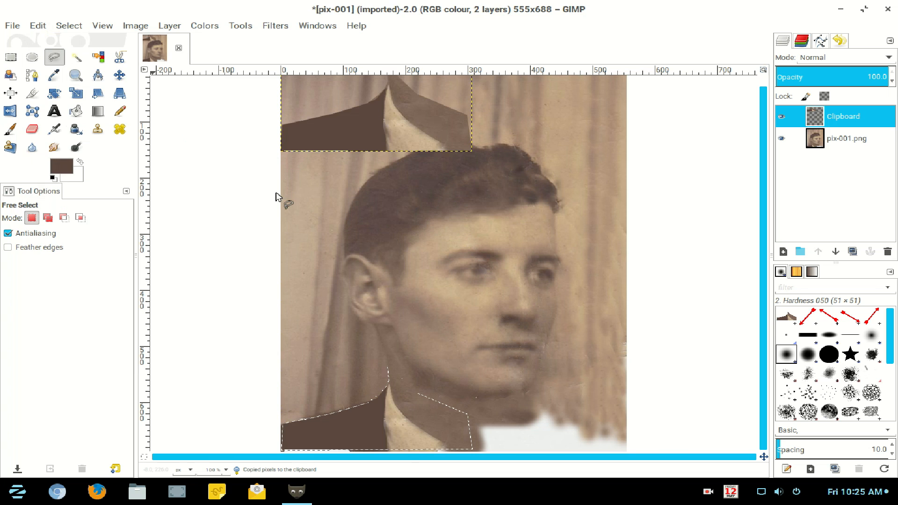
{"action": "left_click", "coordinate": [79, 29]}
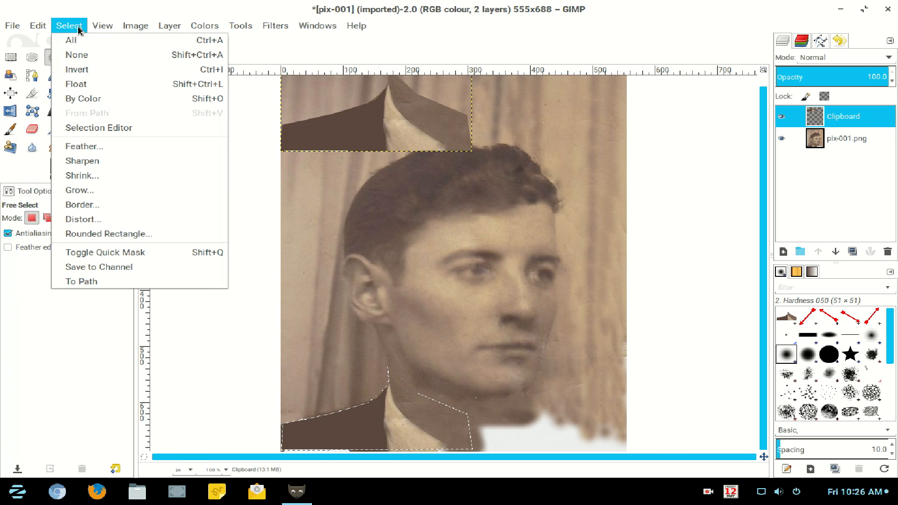
{"action": "left_click", "coordinate": [80, 60]}
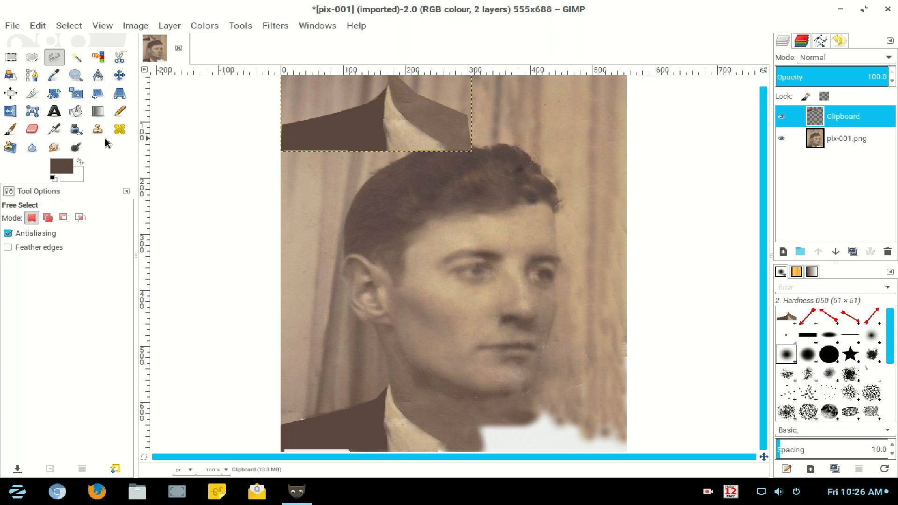
Flip the pasted layer horizontally and move it as the active layer over the missing shoulder in the photo's lower-right corner.
{"action": "left_click", "coordinate": [17, 116]}
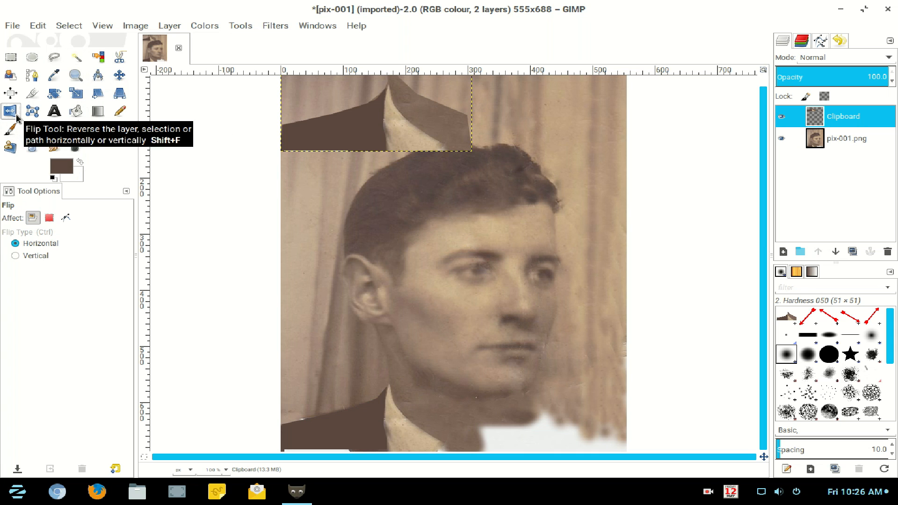
{"action": "left_click", "coordinate": [330, 138]}
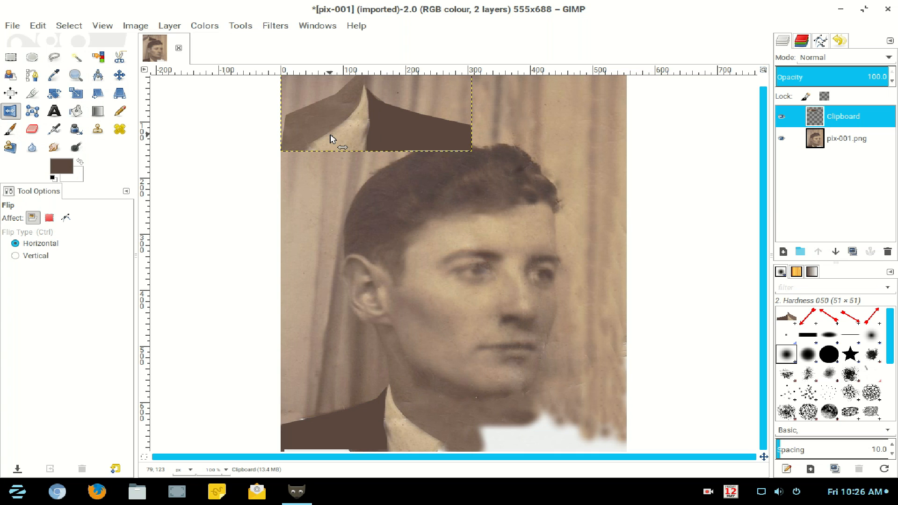
{"action": "left_click", "coordinate": [120, 75]}
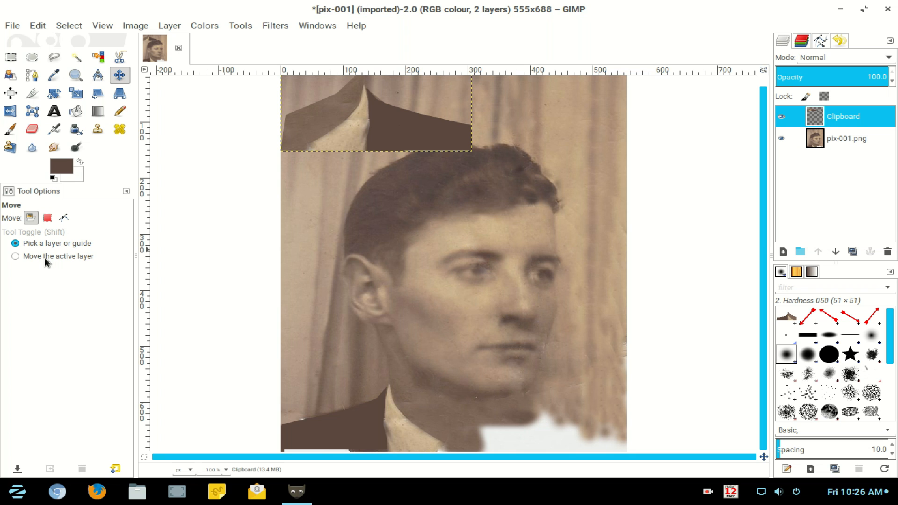
{"action": "left_click_drag", "start_coordinate": [374, 141], "coordinate": [522, 421]}
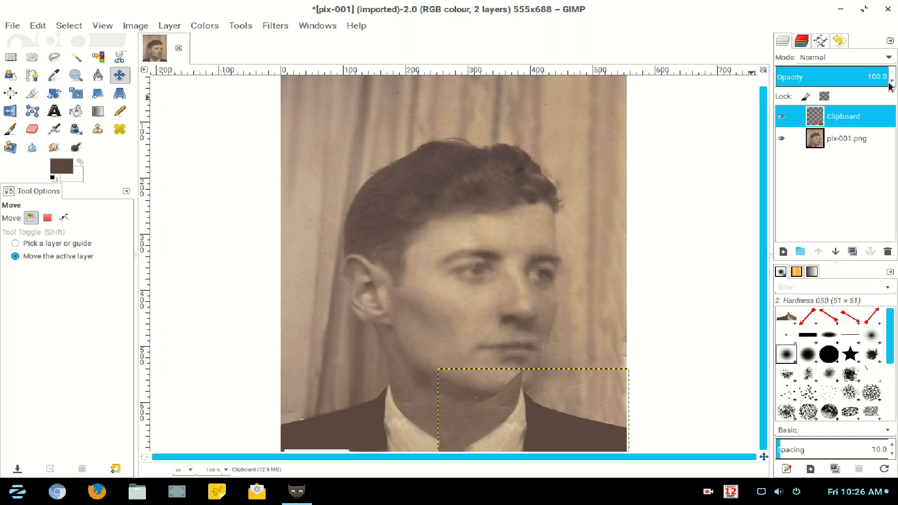
Lower the pasted layer's opacity to 68 and erase its overlap on the chin and neck with the size 14 eraser.
{"action": "left_click_drag", "start_coordinate": [891, 84], "coordinate": [892, 85]}
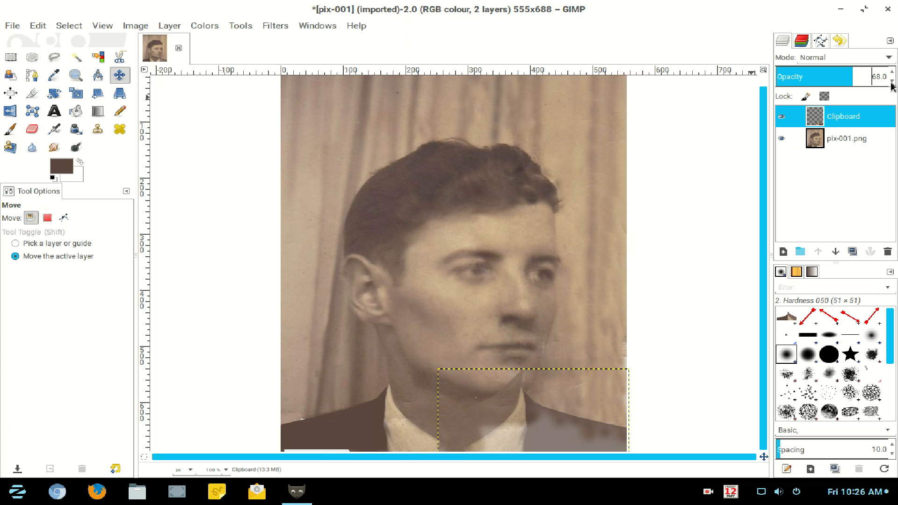
{"action": "left_click", "coordinate": [34, 134]}
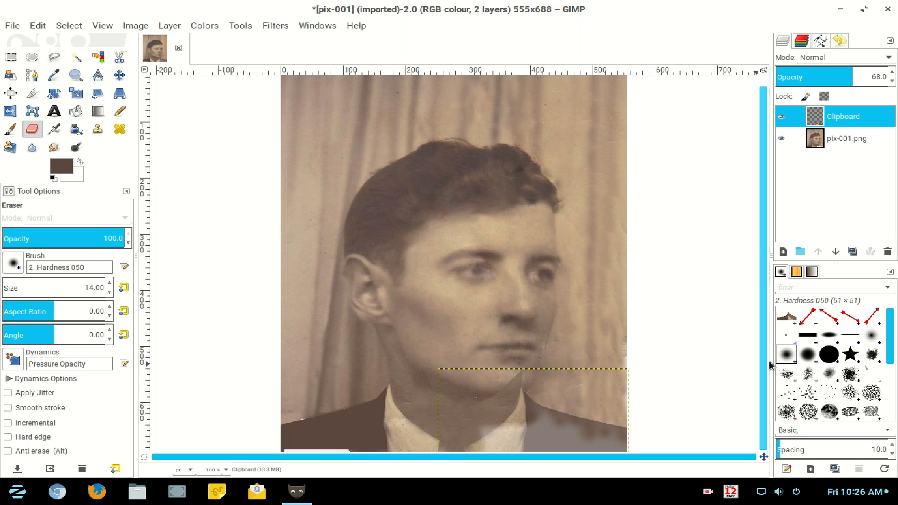
{"action": "left_click", "coordinate": [515, 392]}
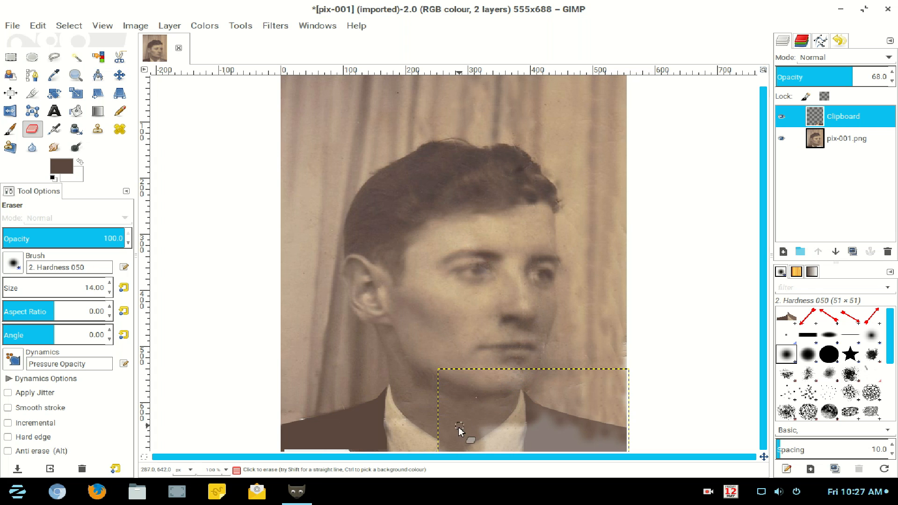
{"action": "left_click_drag", "start_coordinate": [478, 433], "coordinate": [494, 429]}
{"action": "key", "text": "ctrl+z"}
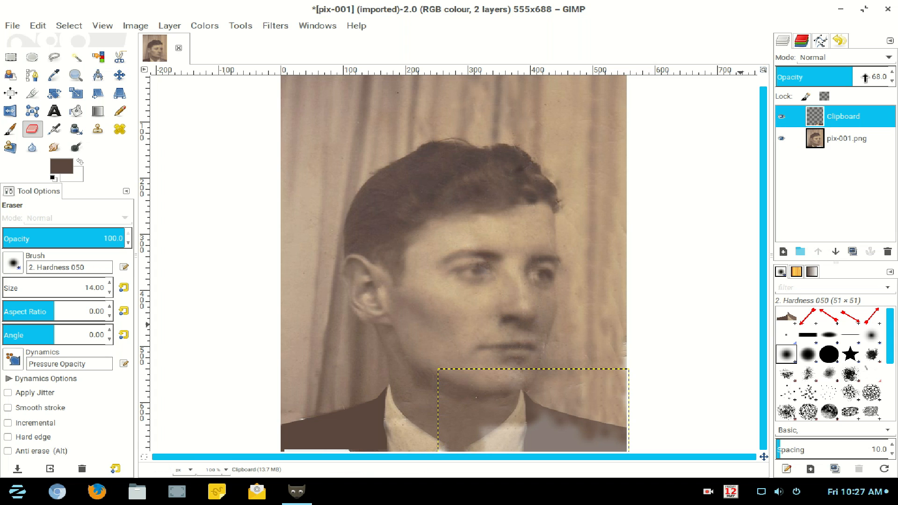
Set the pasted layer's opacity back to 100 and merge it down onto the photo layer.
{"action": "left_click_drag", "start_coordinate": [865, 78], "coordinate": [893, 77]}
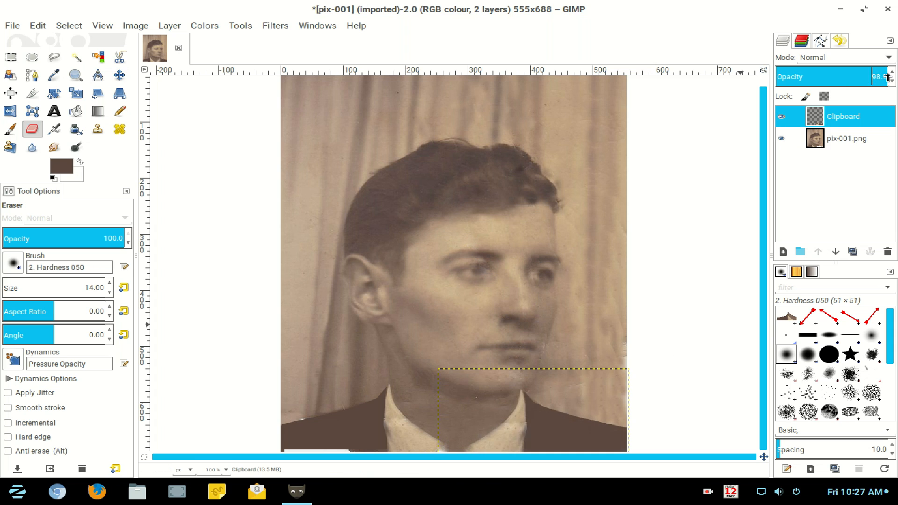
{"action": "right_click", "coordinate": [810, 118]}
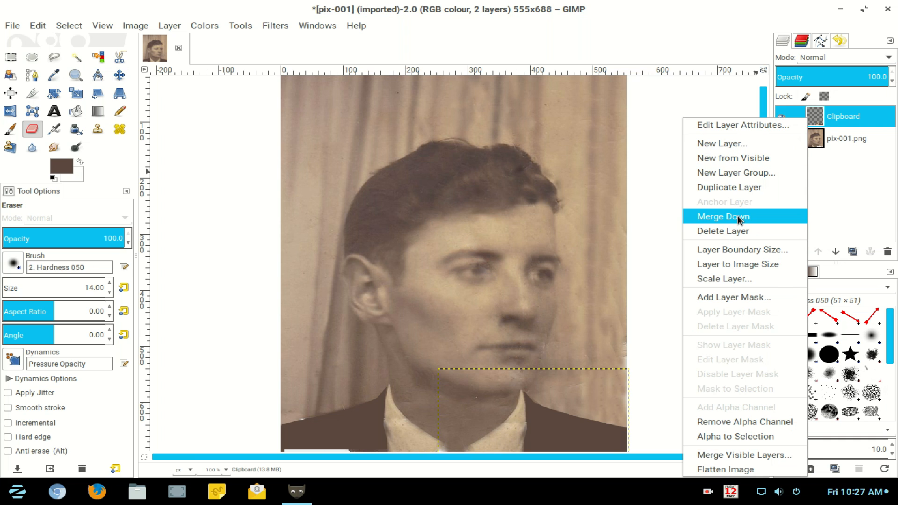
{"action": "left_click", "coordinate": [738, 220]}
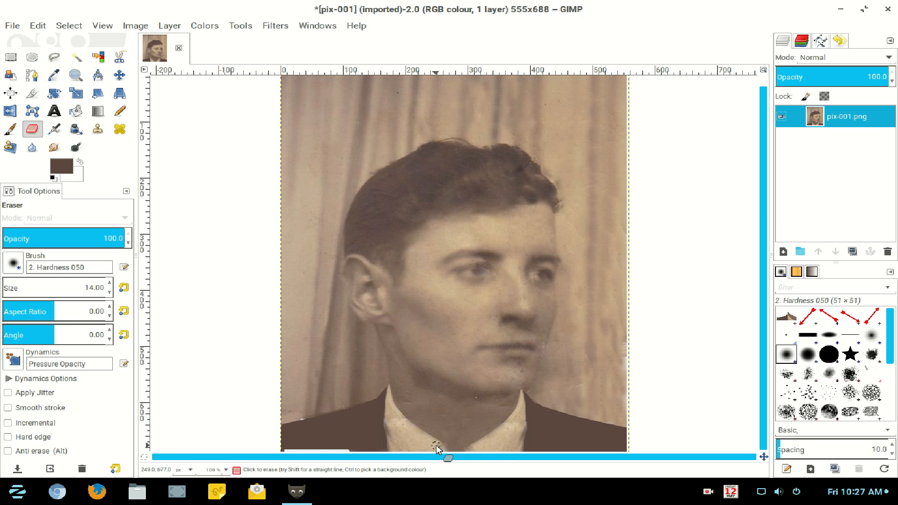
Open the recent image tie-167x203.jpg and add an alpha channel to its layer.
{"action": "left_click", "coordinate": [7, 25]}
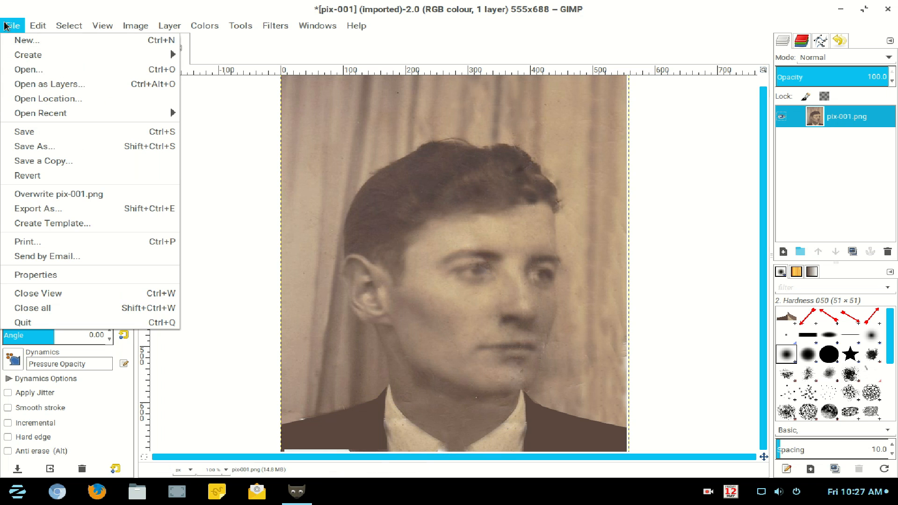
{"action": "mouse_move", "coordinate": [26, 120]}
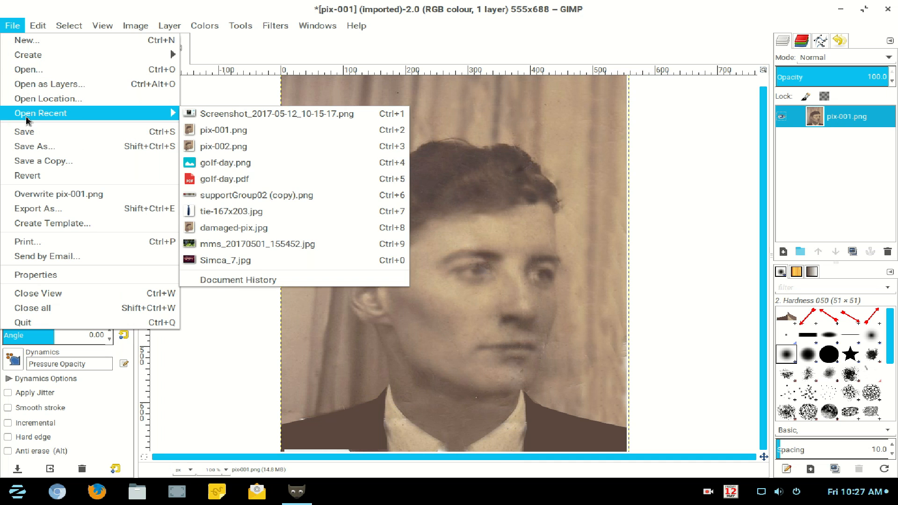
{"action": "left_click", "coordinate": [219, 214]}
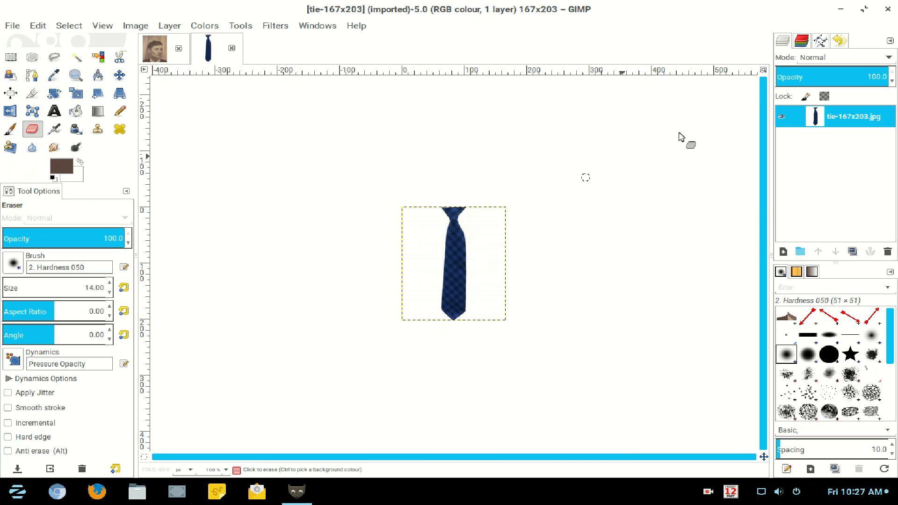
{"action": "right_click", "coordinate": [821, 119]}
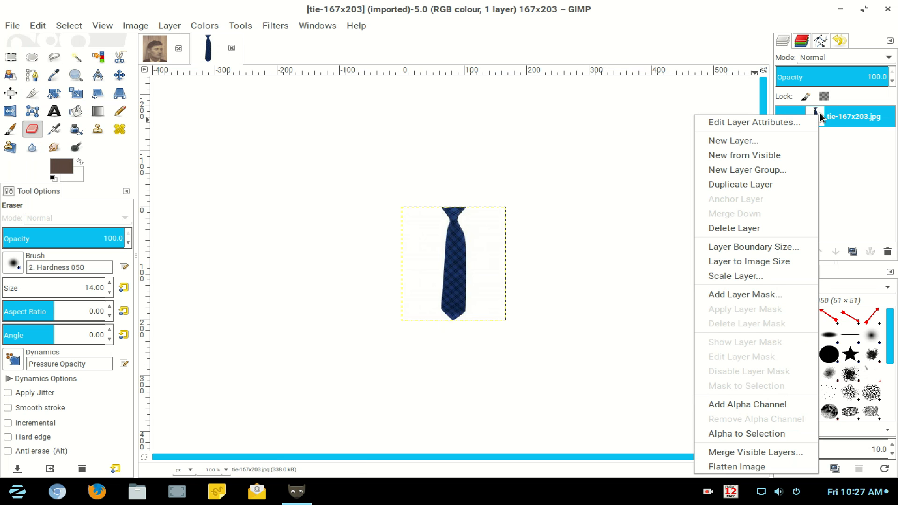
{"action": "left_click", "coordinate": [780, 405]}
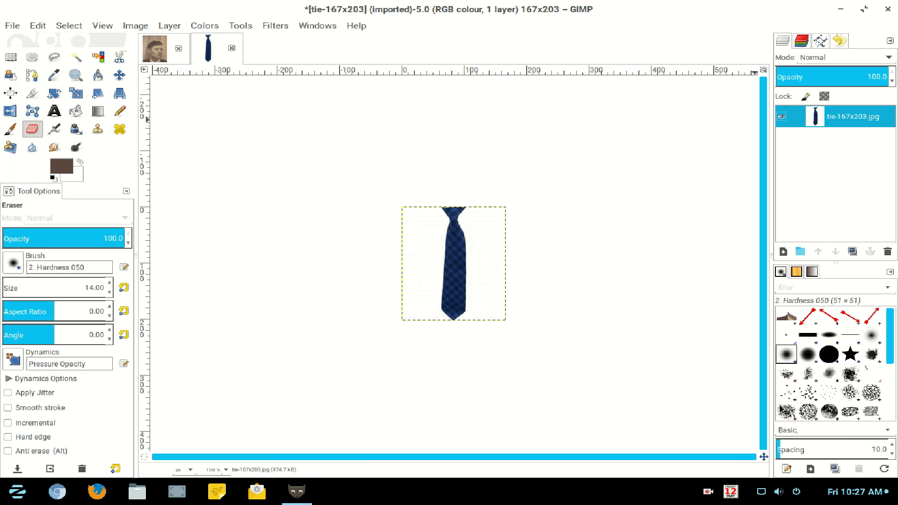
Select the white background around the tie by colour, delete it, and clear the selection.
{"action": "left_click", "coordinate": [99, 57]}
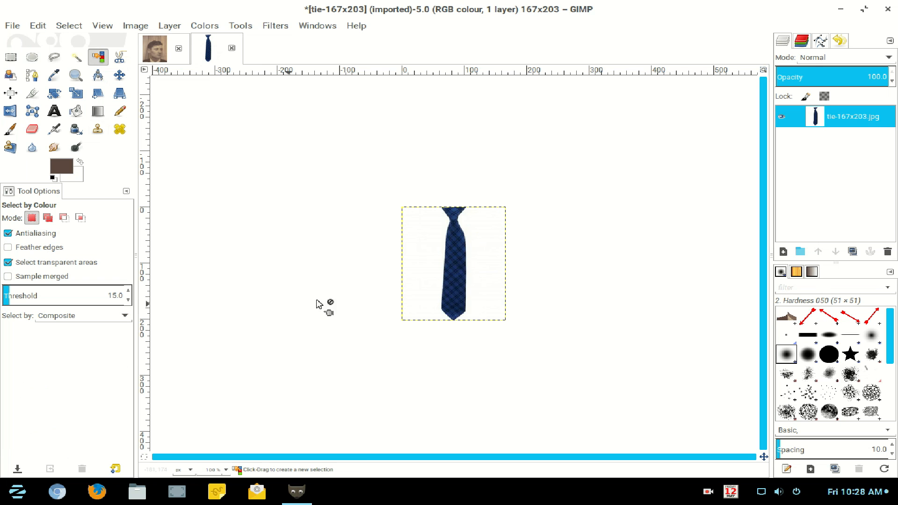
{"action": "left_click", "coordinate": [403, 263]}
{"action": "key", "text": "Delete"}
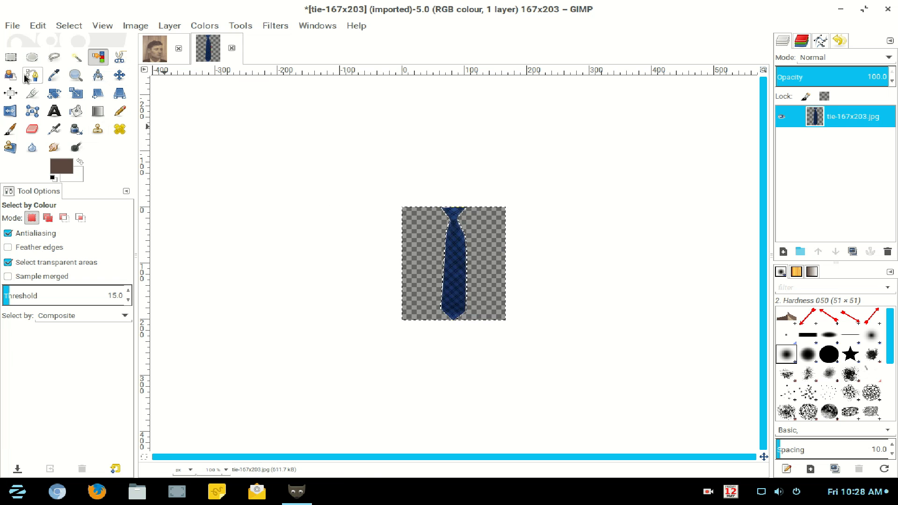
{"action": "left_click", "coordinate": [62, 26]}
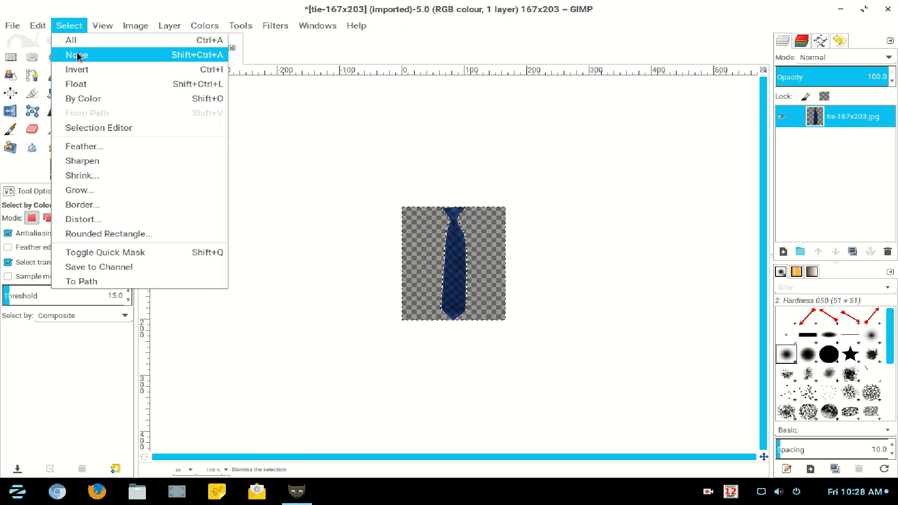
{"action": "left_click", "coordinate": [77, 55]}
Copy the cut-out tie and paste it as a new layer in the portrait image pix-001.
{"action": "key", "text": "ctrl+c"}
{"action": "left_click", "coordinate": [41, 27]}
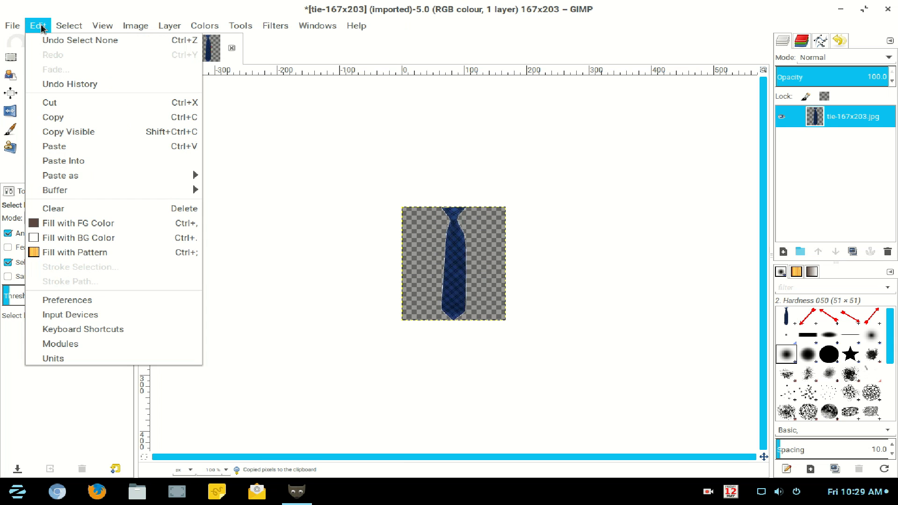
{"action": "left_click", "coordinate": [55, 118]}
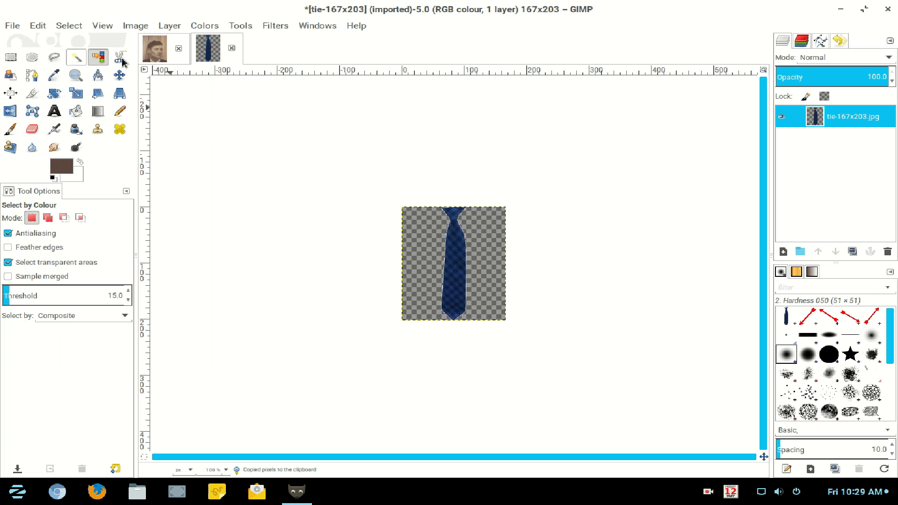
{"action": "left_click", "coordinate": [159, 56]}
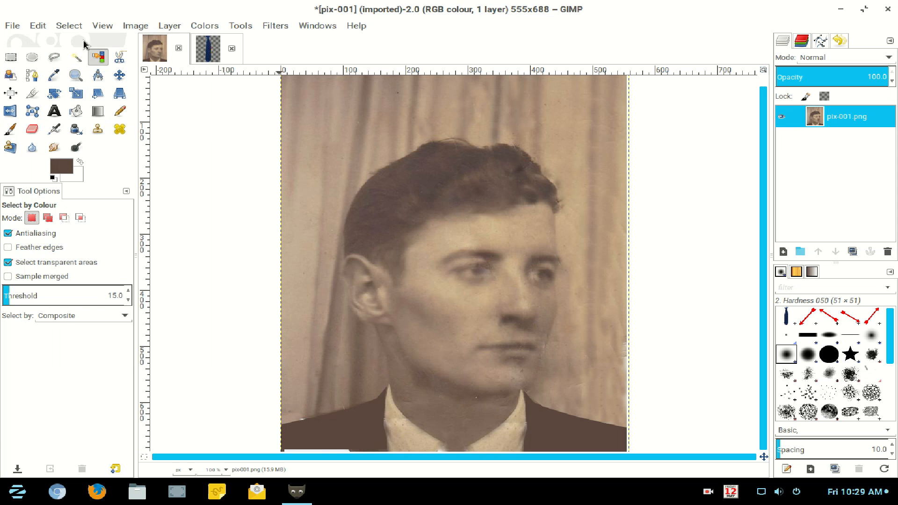
{"action": "left_click", "coordinate": [45, 29]}
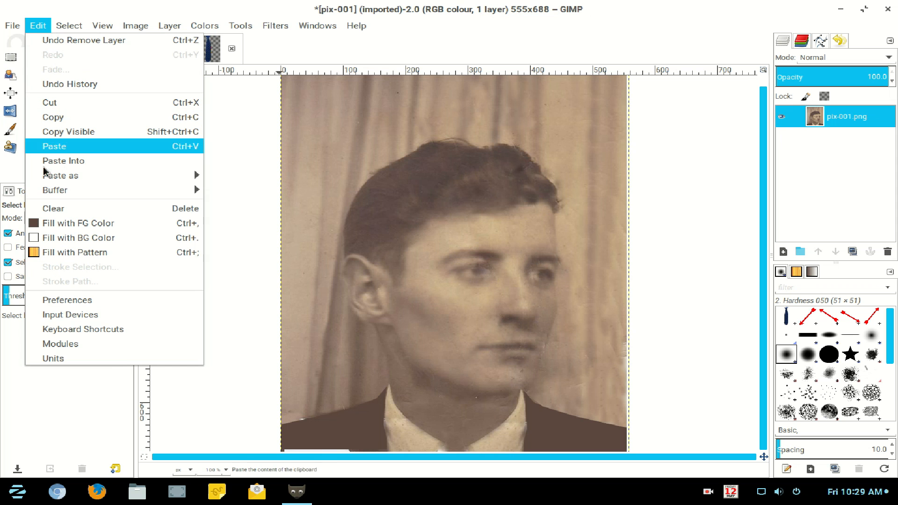
{"action": "mouse_move", "coordinate": [53, 176]}
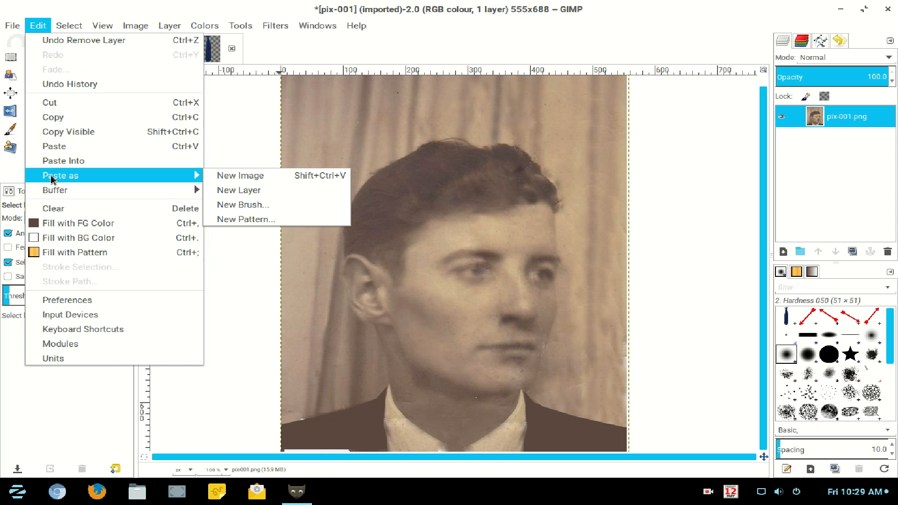
{"action": "left_click", "coordinate": [228, 190]}
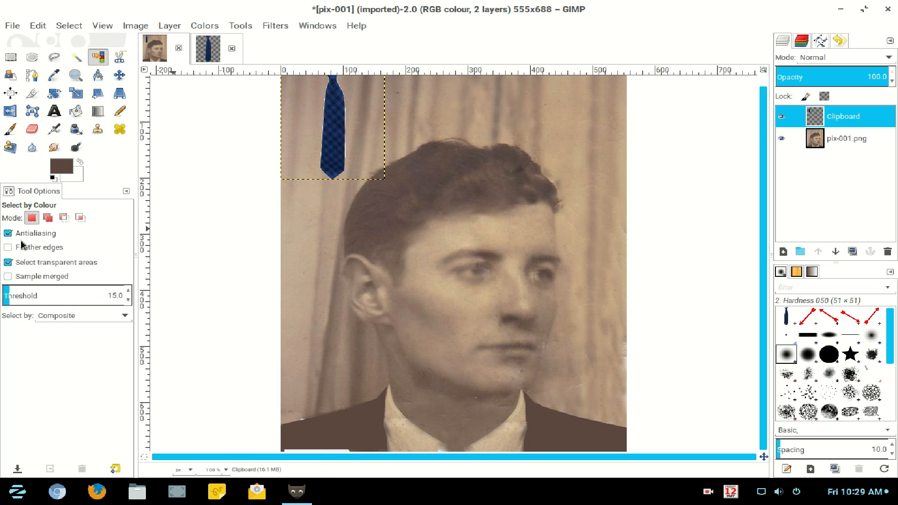
Move the tie layer to the collar opening below the neck and scale it to 197 × 219 pixels.
{"action": "left_click", "coordinate": [119, 75]}
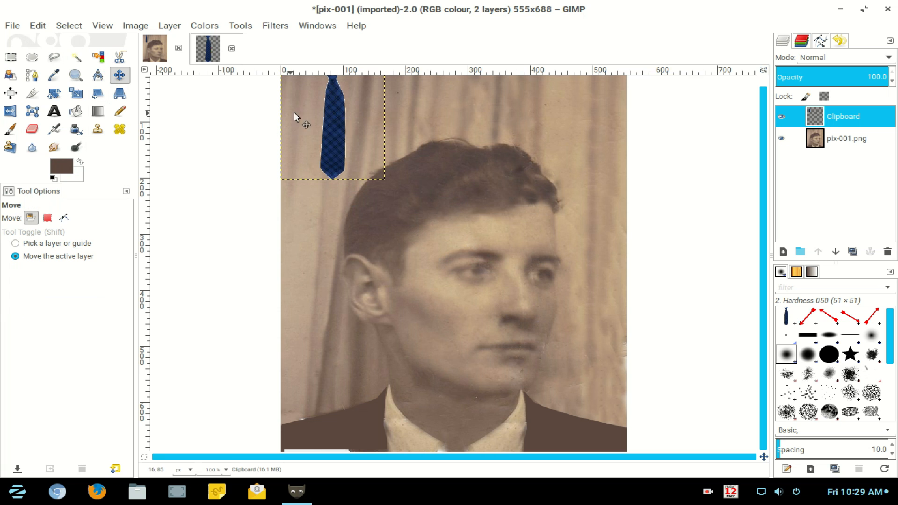
{"action": "left_click_drag", "start_coordinate": [344, 132], "coordinate": [466, 501]}
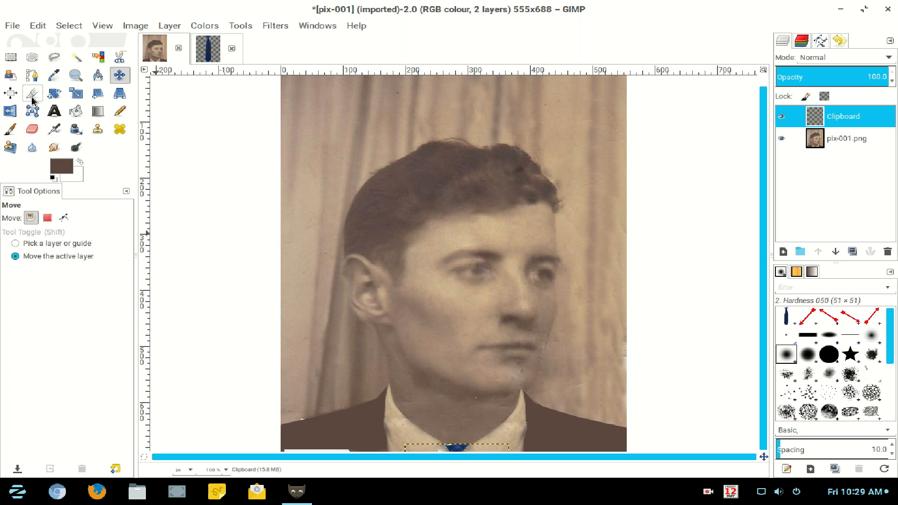
{"action": "left_click", "coordinate": [73, 95]}
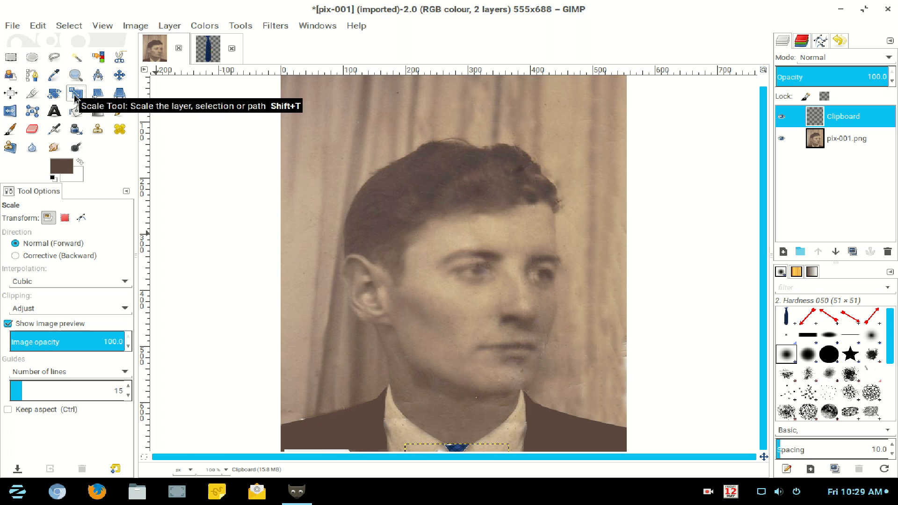
{"action": "left_click", "coordinate": [471, 447]}
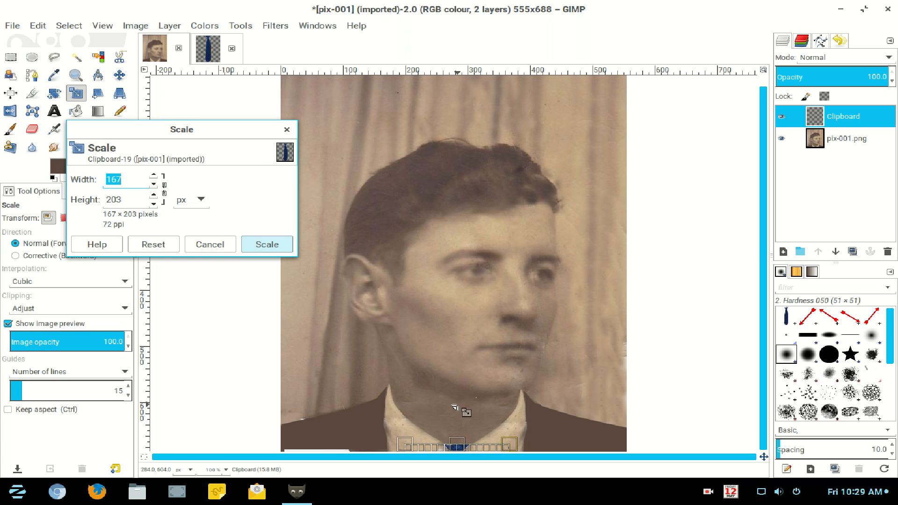
{"action": "left_click_drag", "start_coordinate": [505, 437], "coordinate": [513, 441]}
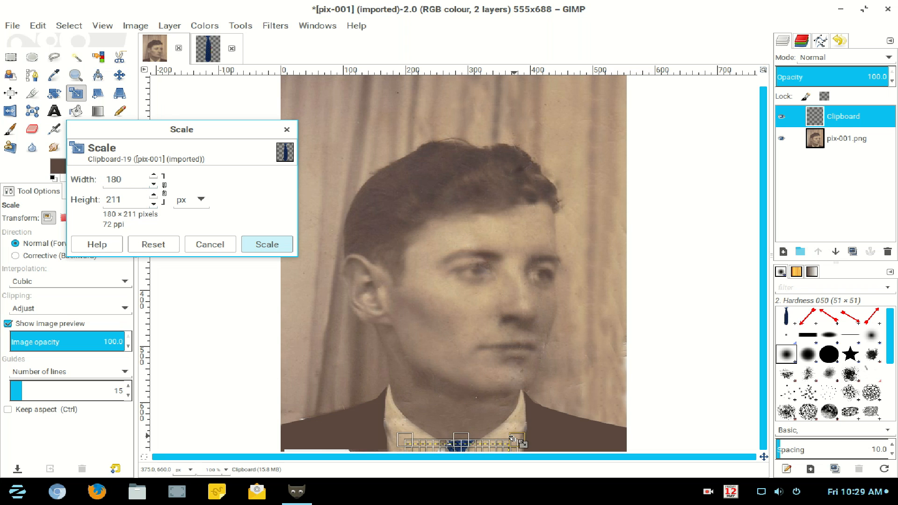
{"action": "left_click_drag", "start_coordinate": [403, 439], "coordinate": [394, 435]}
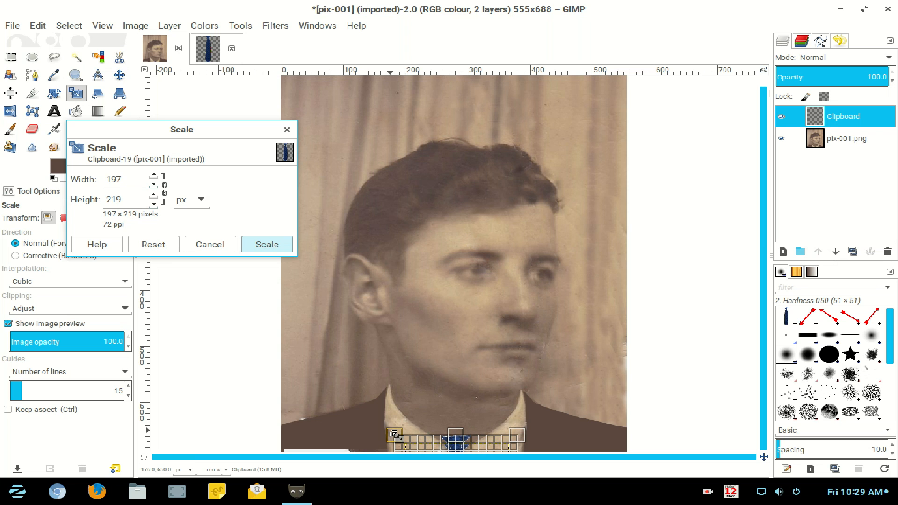
{"action": "left_click", "coordinate": [265, 246]}
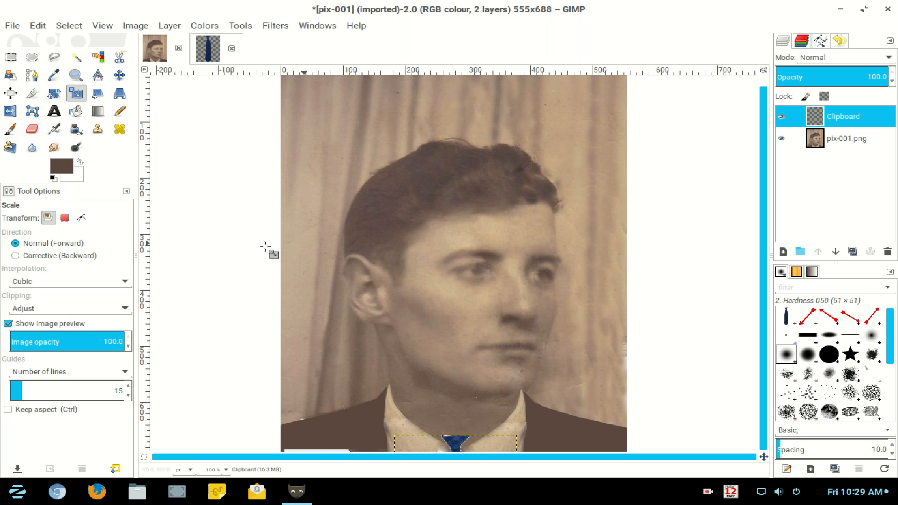
Shift the scaled tie slightly down between the collar points and merge it down onto the photo layer.
{"action": "left_click", "coordinate": [120, 75]}
{"action": "left_click_drag", "start_coordinate": [450, 445], "coordinate": [450, 451]}
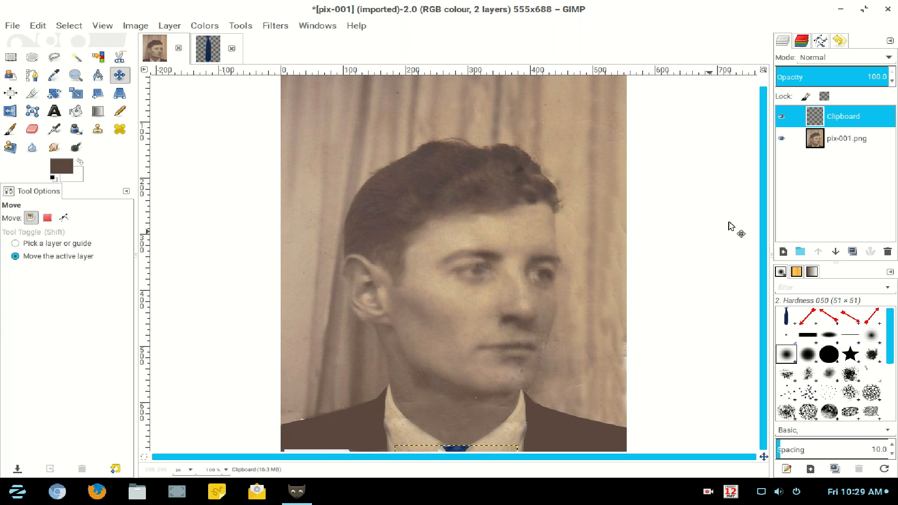
{"action": "right_click", "coordinate": [816, 116]}
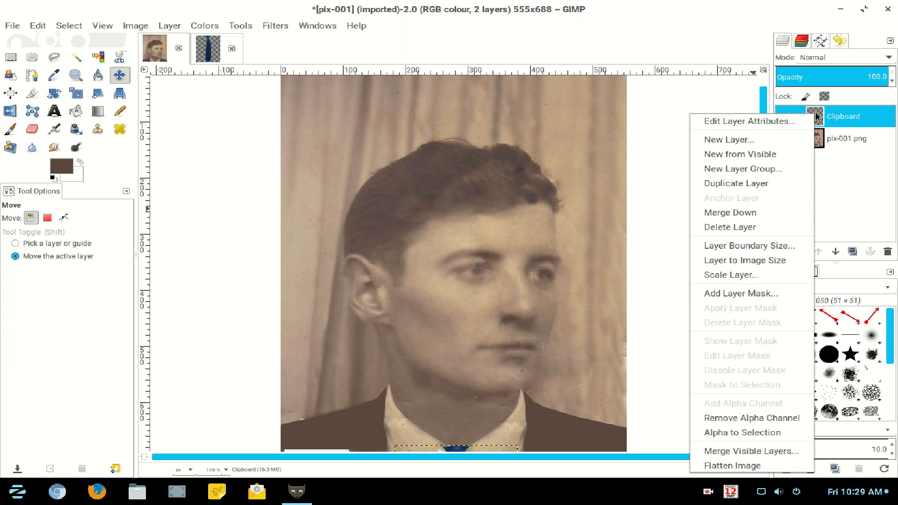
{"action": "left_click", "coordinate": [771, 212]}
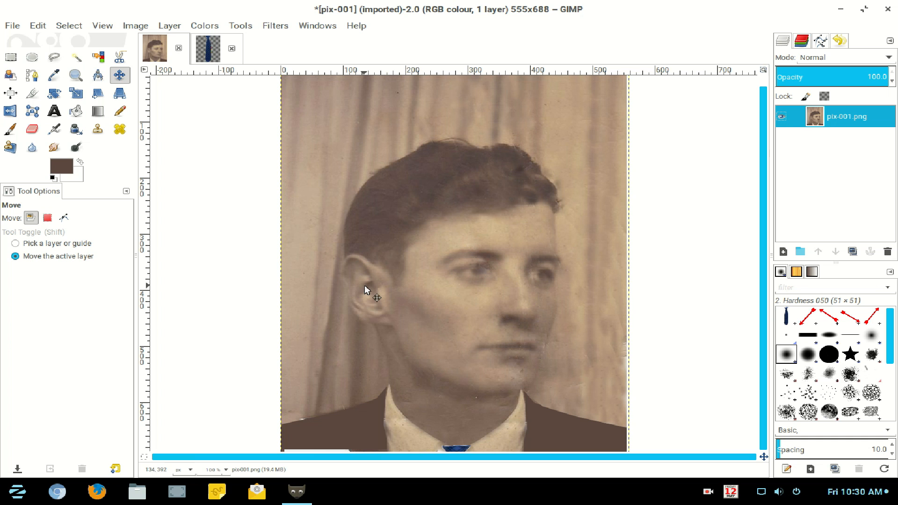
{"action": "left_click", "coordinate": [206, 27]}
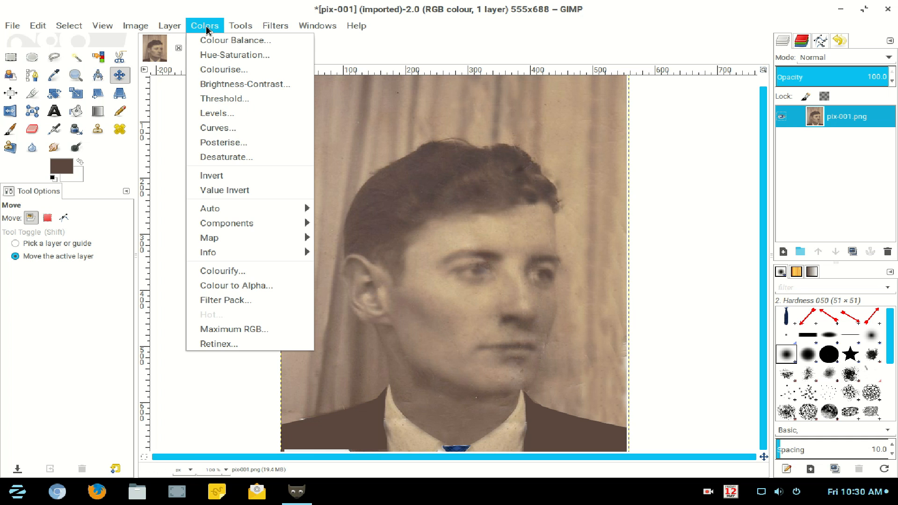
{"action": "left_click", "coordinate": [217, 159]}
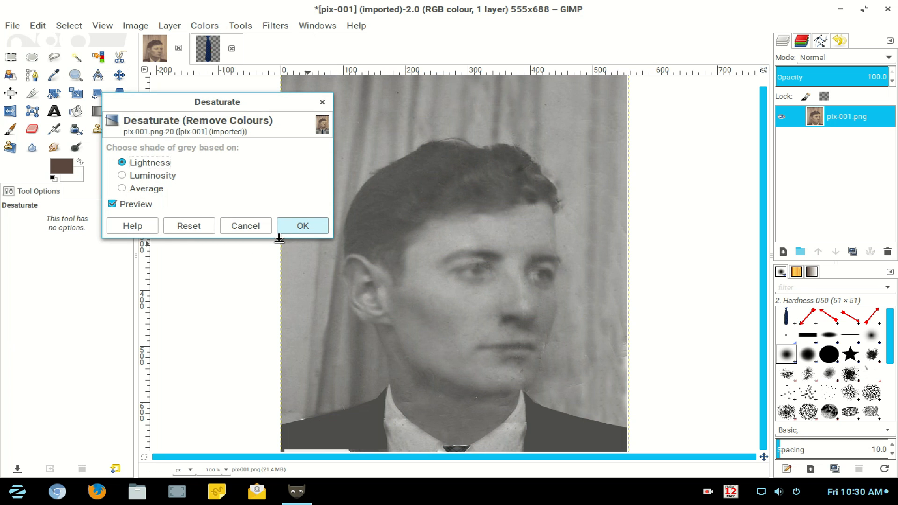
{"action": "left_click", "coordinate": [255, 231]}
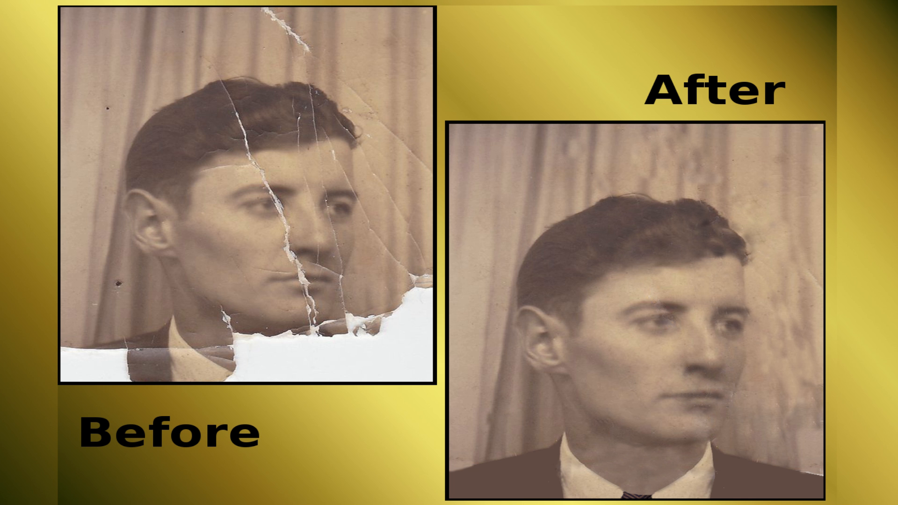